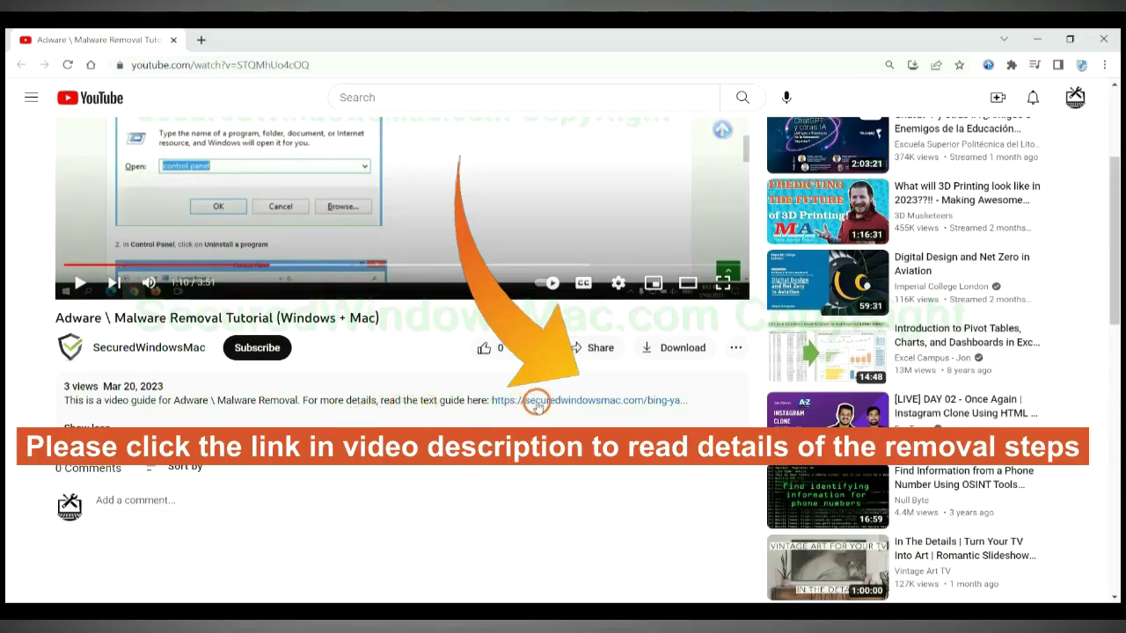
# Open the SecuredWindowsMac Bing/Yahoo redirect removal guide from the video description in a new tab.
pyautogui.click(536, 402)
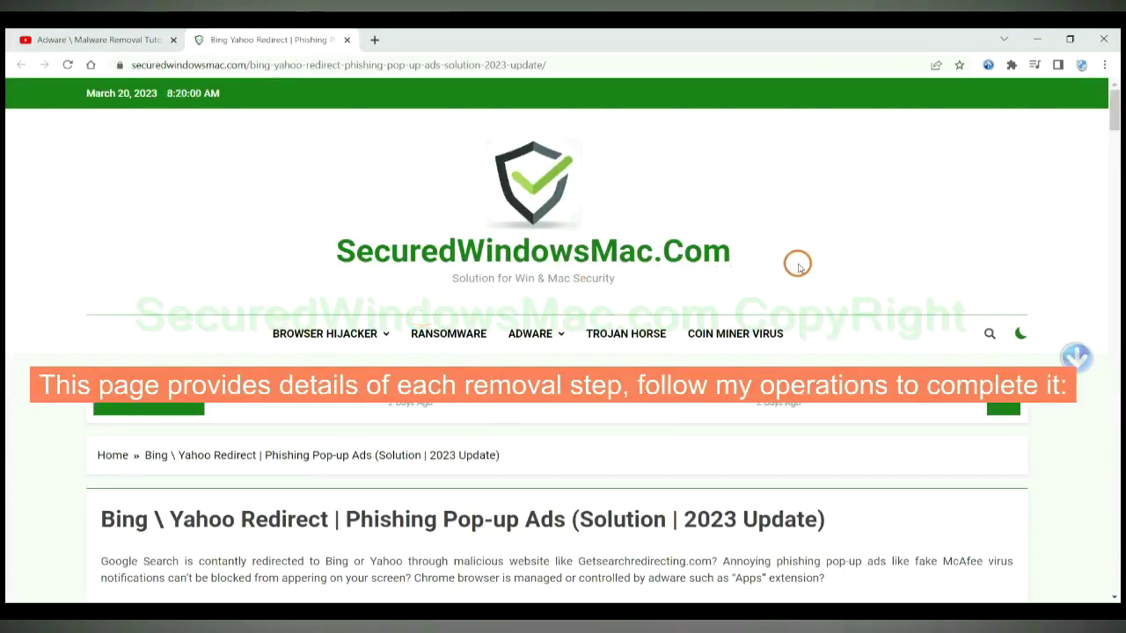
# Scroll to the Instant Automatic Removal section recommending SpyHunter and briefly highlight its heading.
pyautogui.scroll(-15, 797, 264)
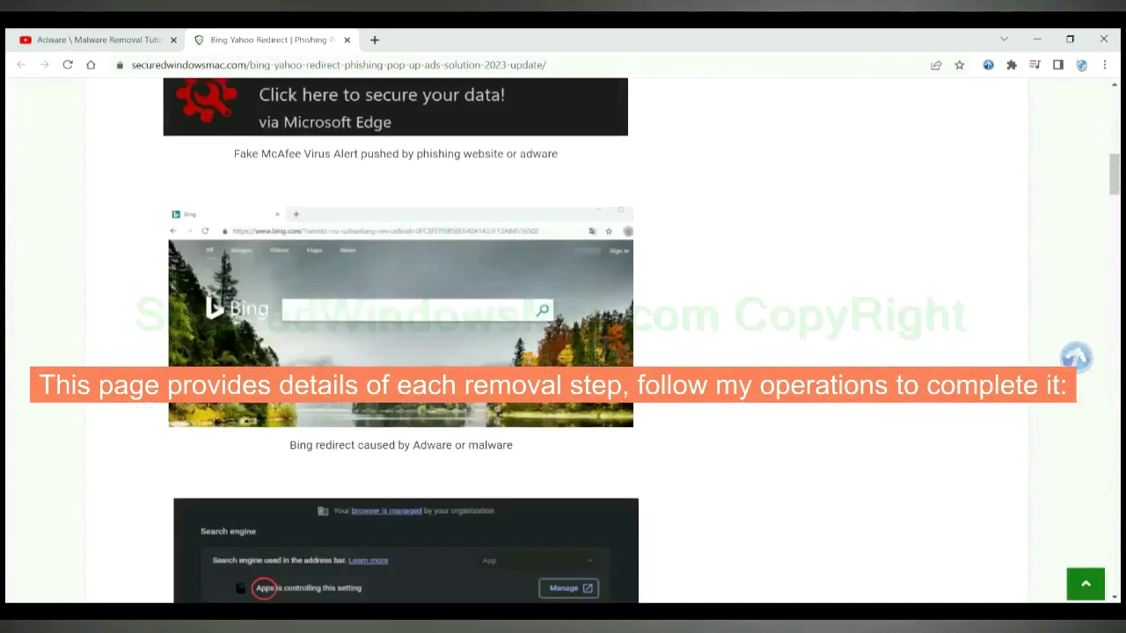
pyautogui.scroll(-1, 613, 389)
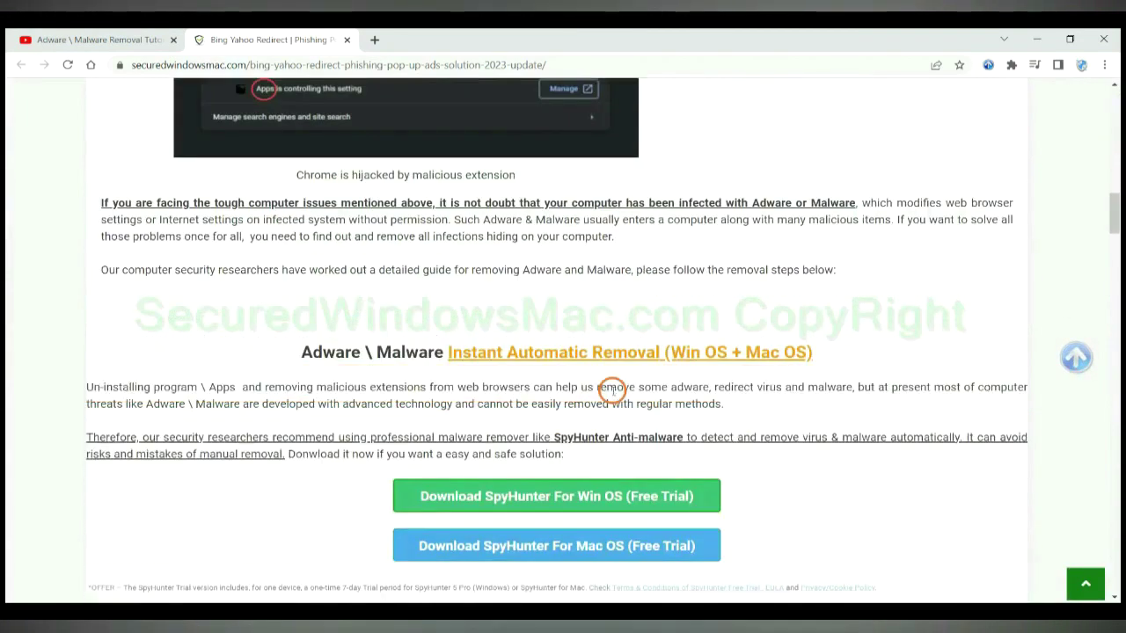
pyautogui.scroll(-1, 613, 390)
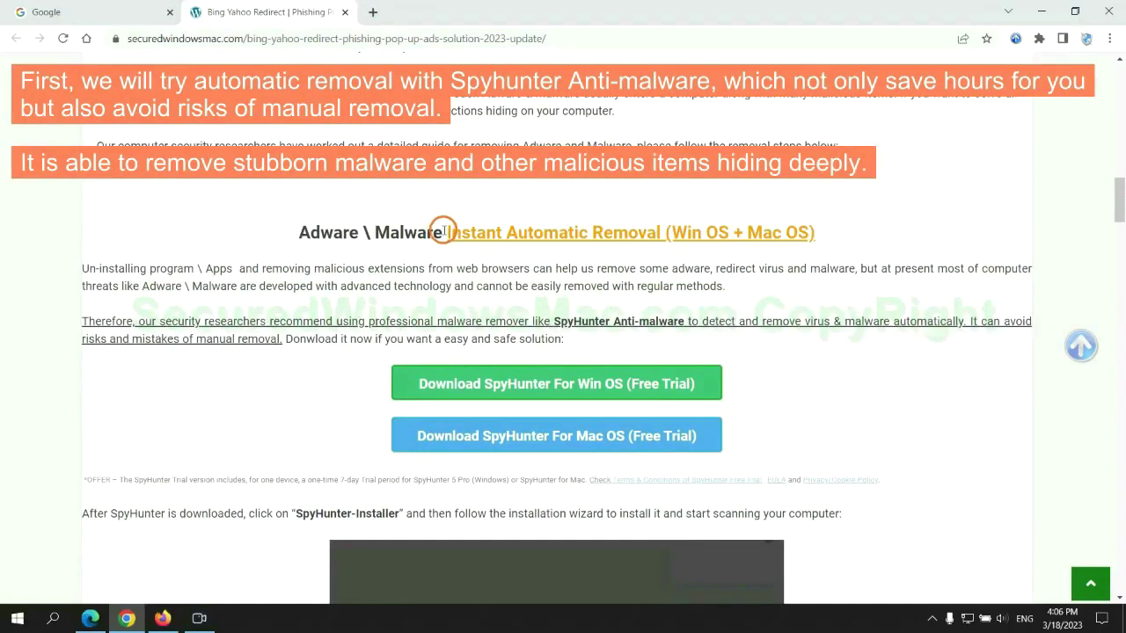
pyautogui.moveTo(445, 230); pyautogui.dragTo(651, 231)
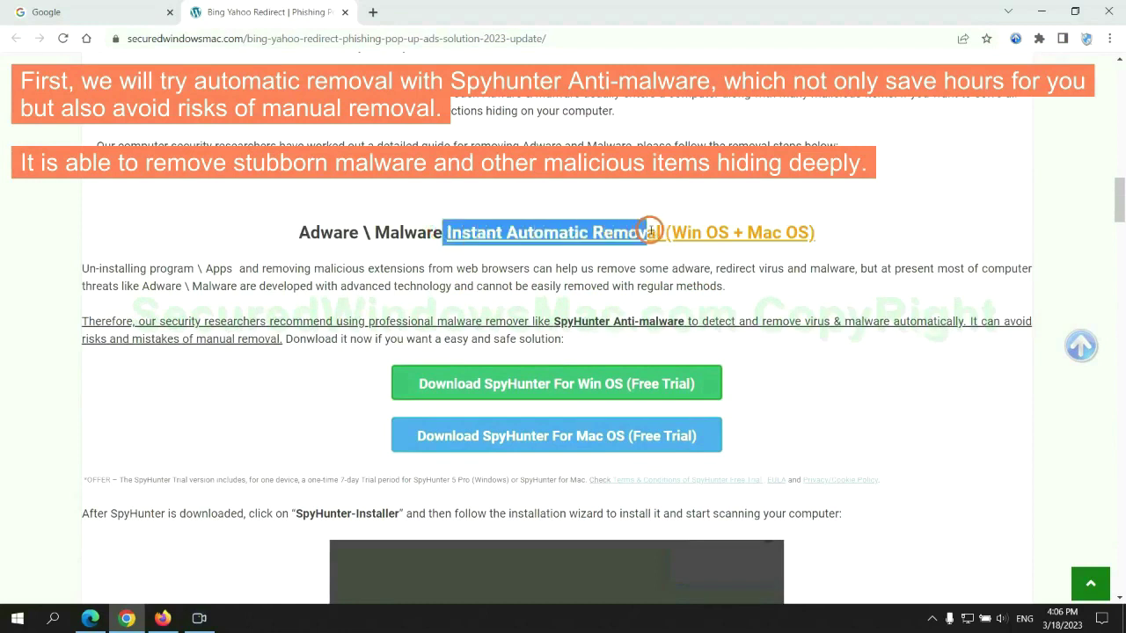
pyautogui.click(562, 194)
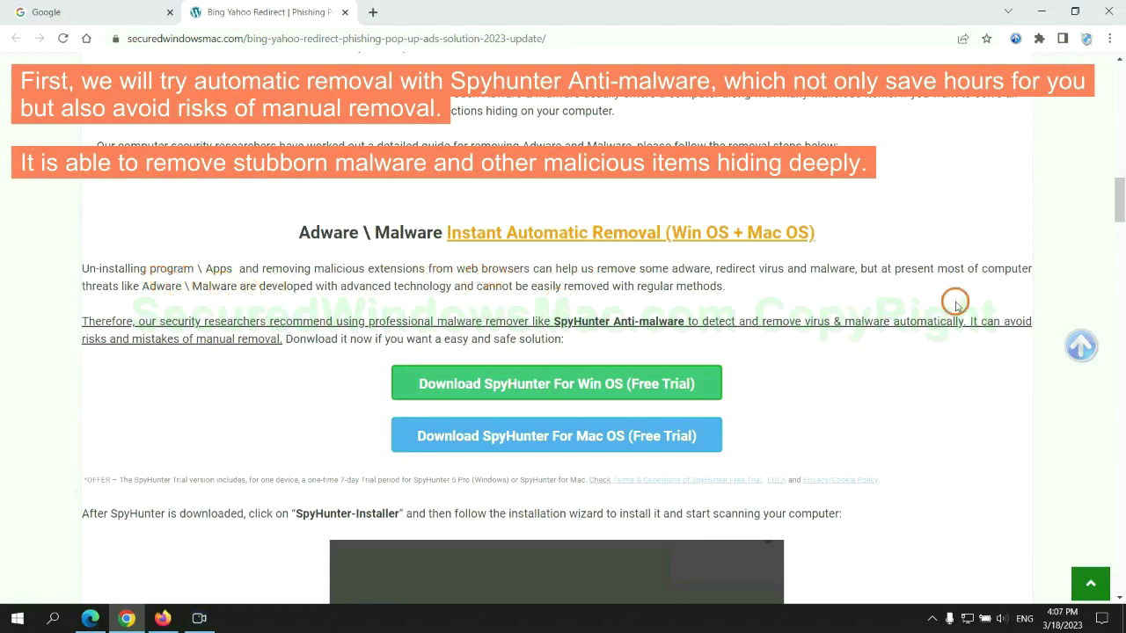
# Download SpyHunter-Installer.exe for Windows, keep it despite the warning, and launch it.
pyautogui.scroll(-1, 557, 324)
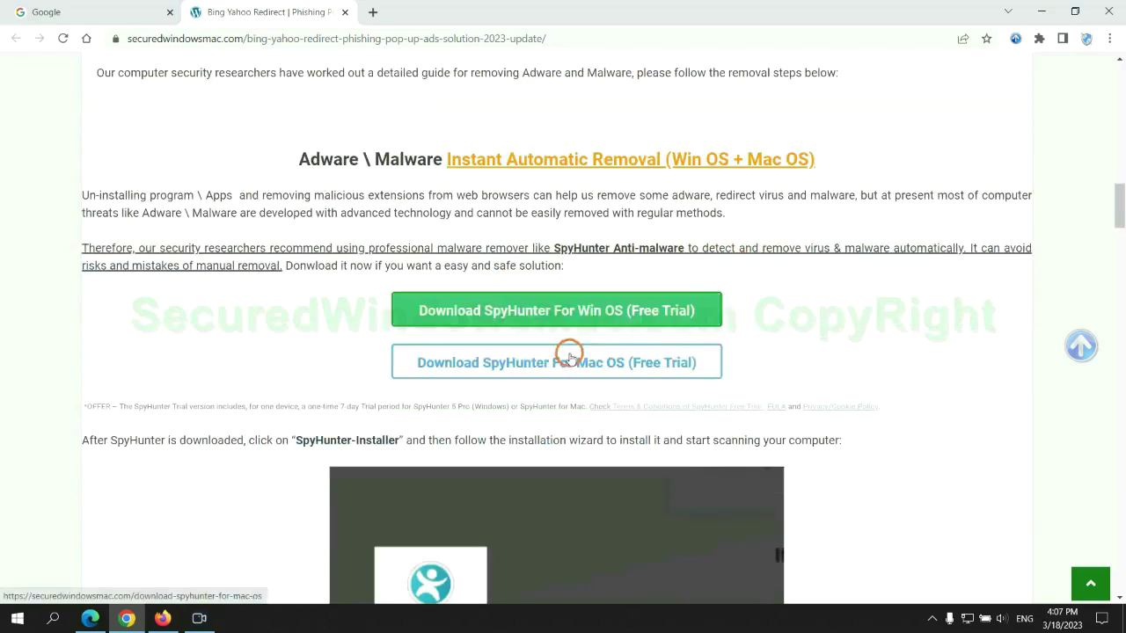
pyautogui.scroll(-1, 569, 356)
pyautogui.scroll(-1, 563, 338)
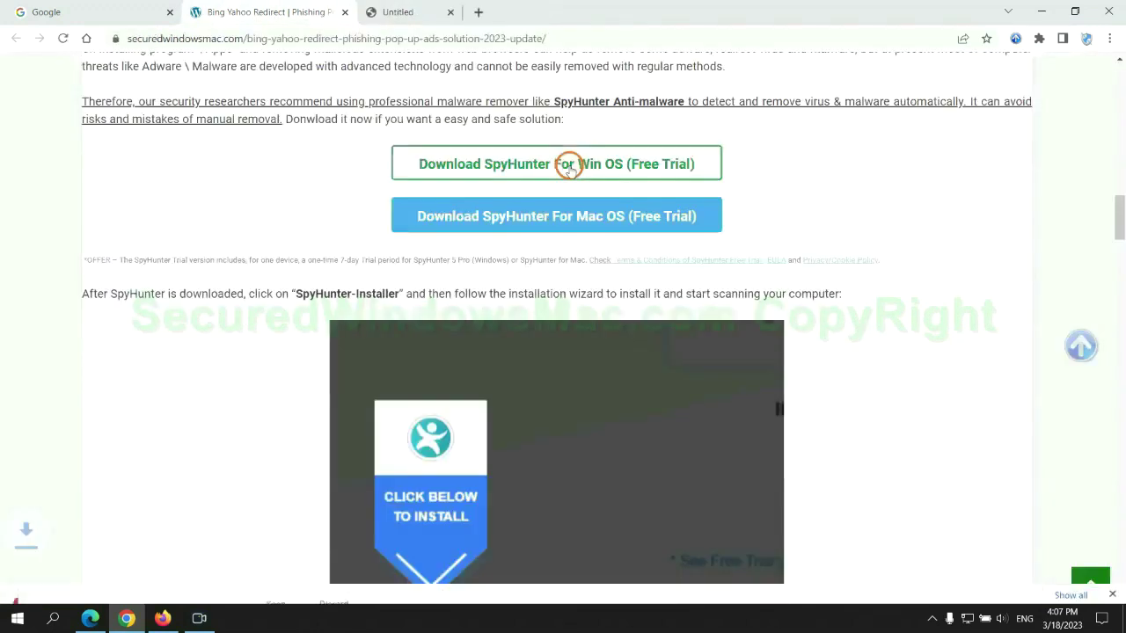
pyautogui.click(273, 583)
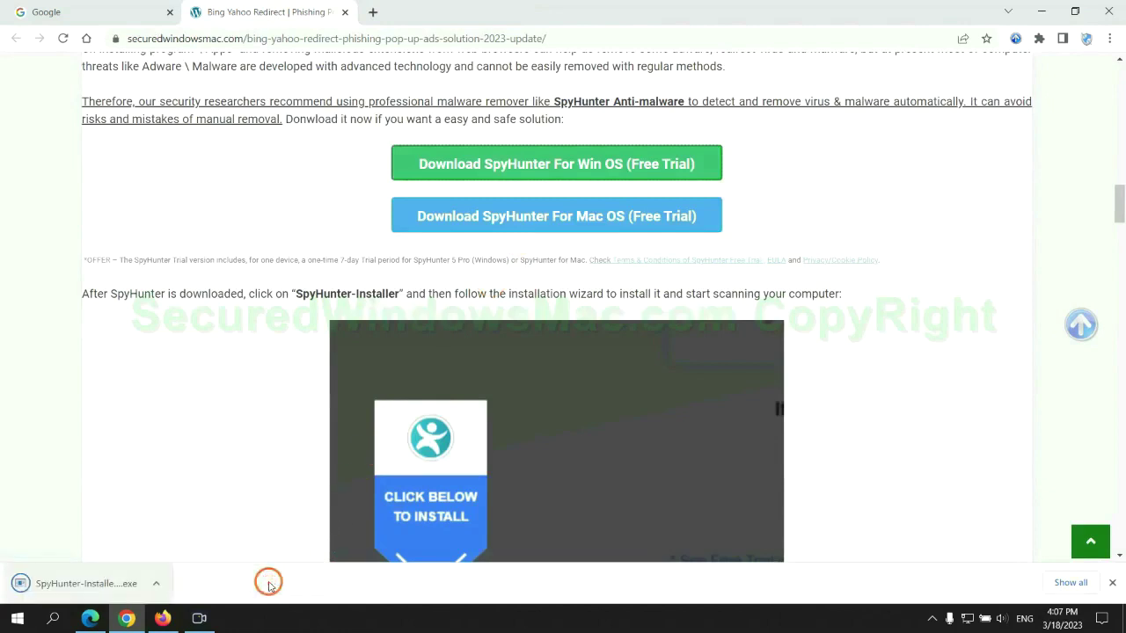
pyautogui.click(108, 585)
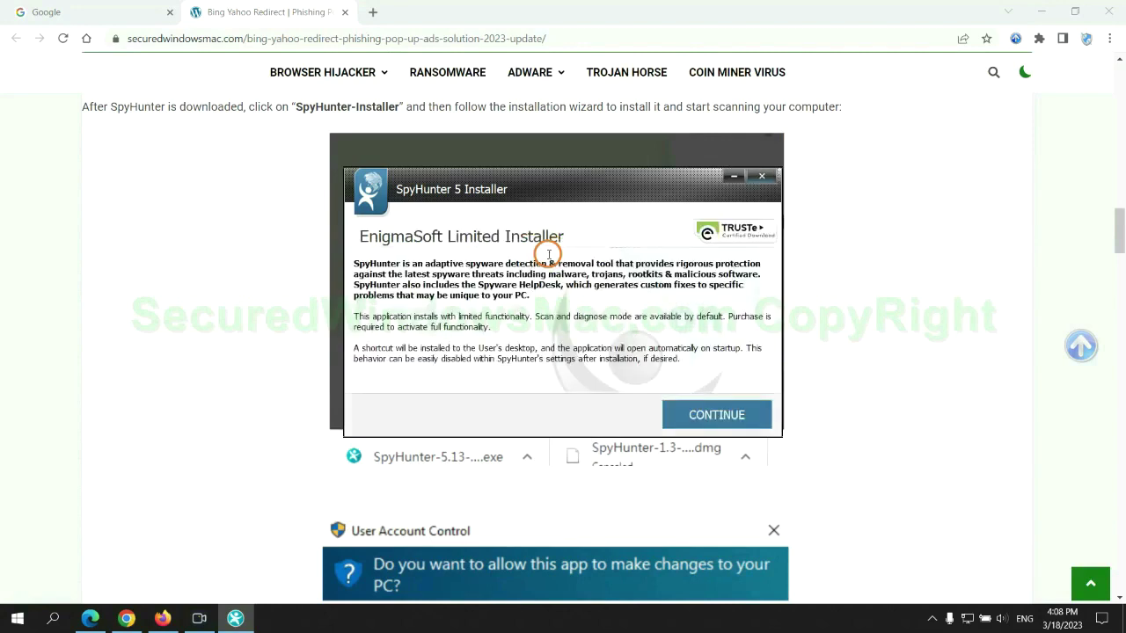
# Continue past the SpyHunter 5 introduction and accept the EULA and Privacy Policy.
pyautogui.click(739, 410)
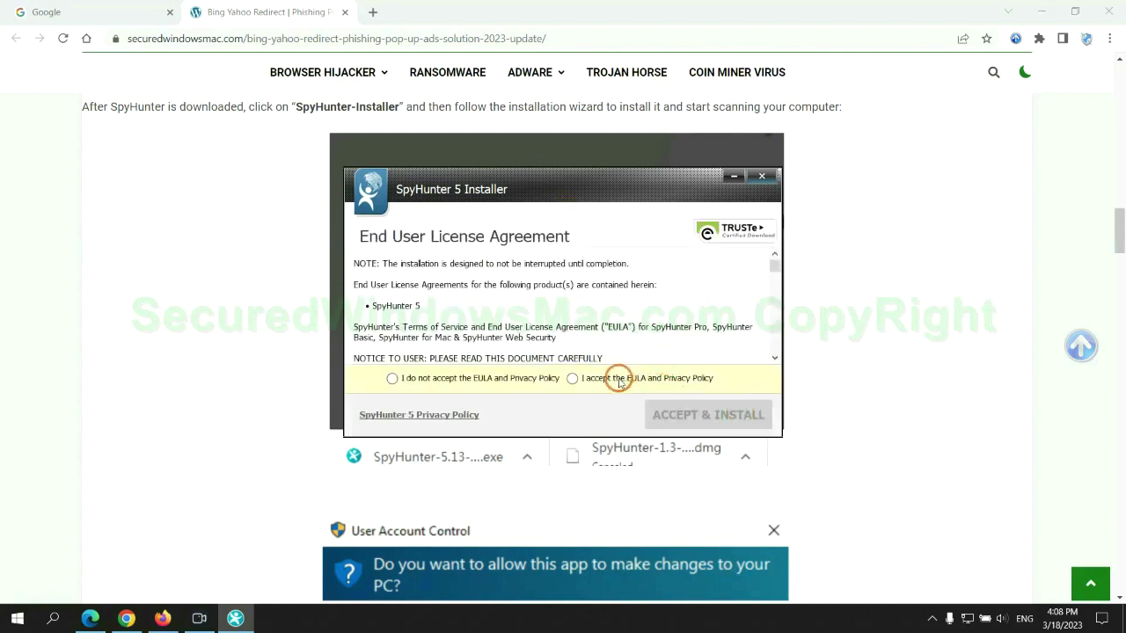
pyautogui.click(569, 378)
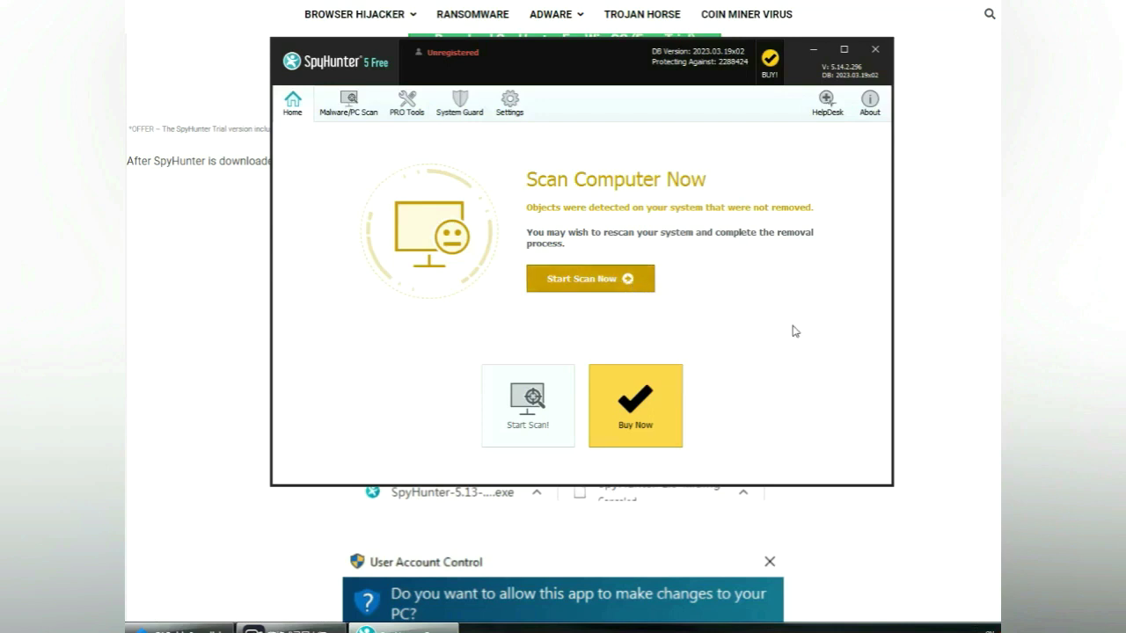
# Scan with SpyHunter, proceed from the 703 detected objects, and choose the 7-day free trial.
pyautogui.click(590, 278)
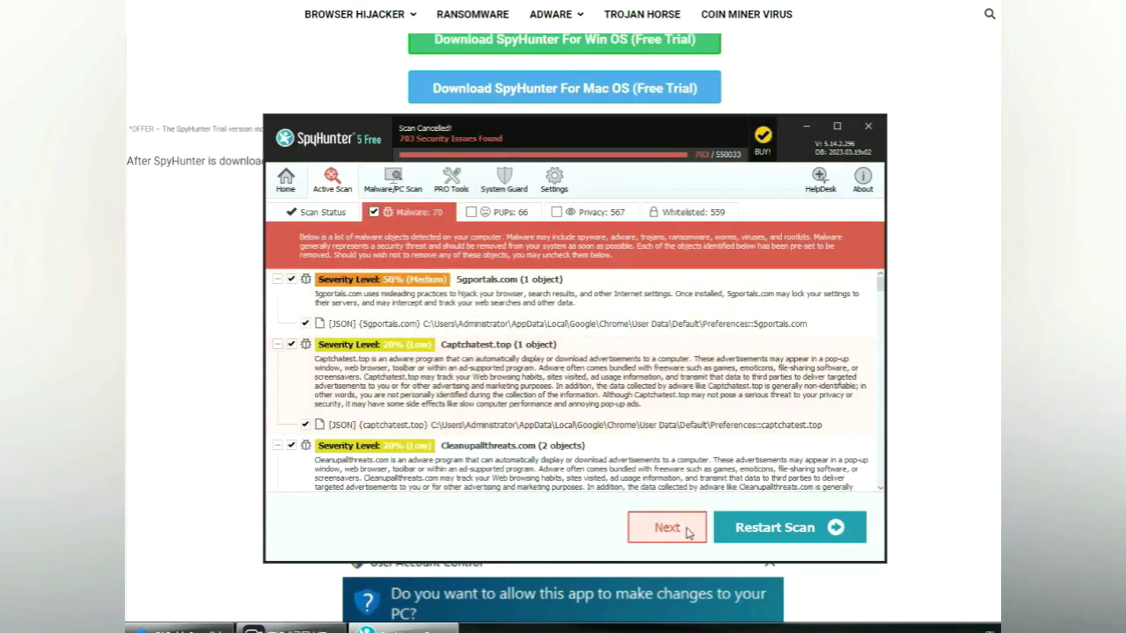
pyautogui.click(688, 530)
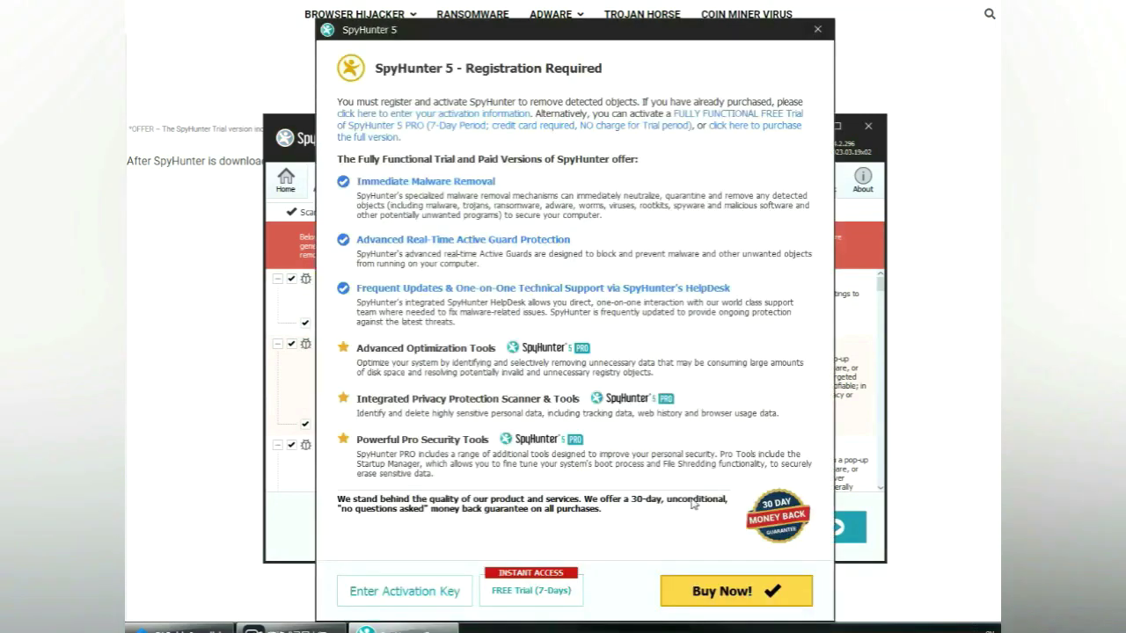
pyautogui.click(531, 591)
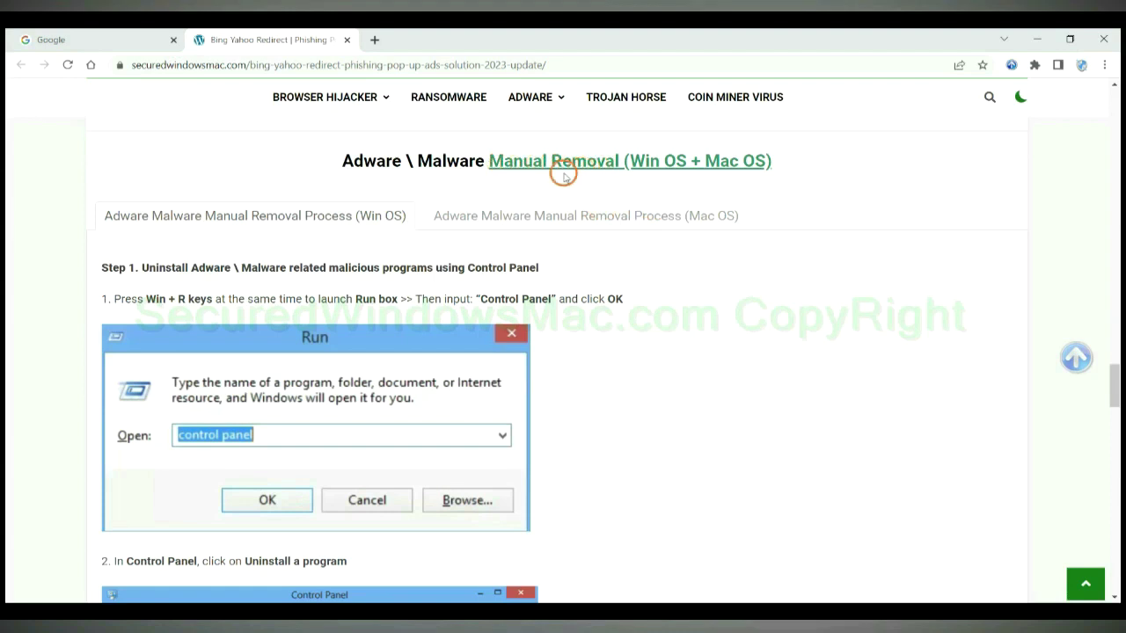
# Highlight Win OS and Mac OS in the Manual Removal heading and view the Mac OS steps.
pyautogui.moveTo(635, 163); pyautogui.dragTo(687, 162)
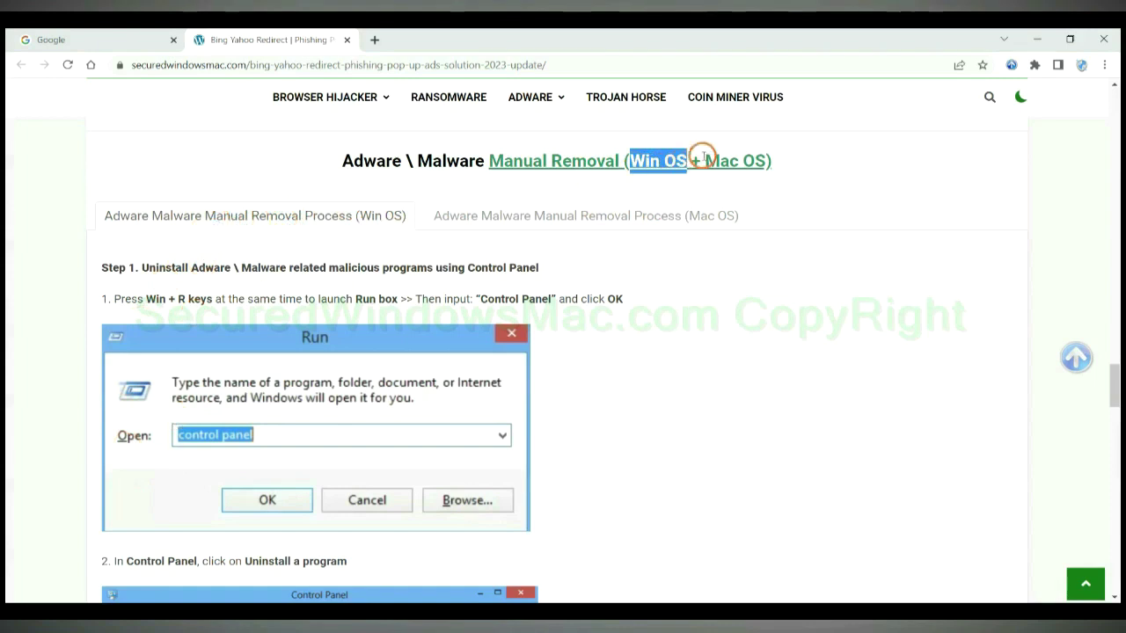
pyautogui.moveTo(705, 160); pyautogui.dragTo(767, 162)
pyautogui.click(576, 213)
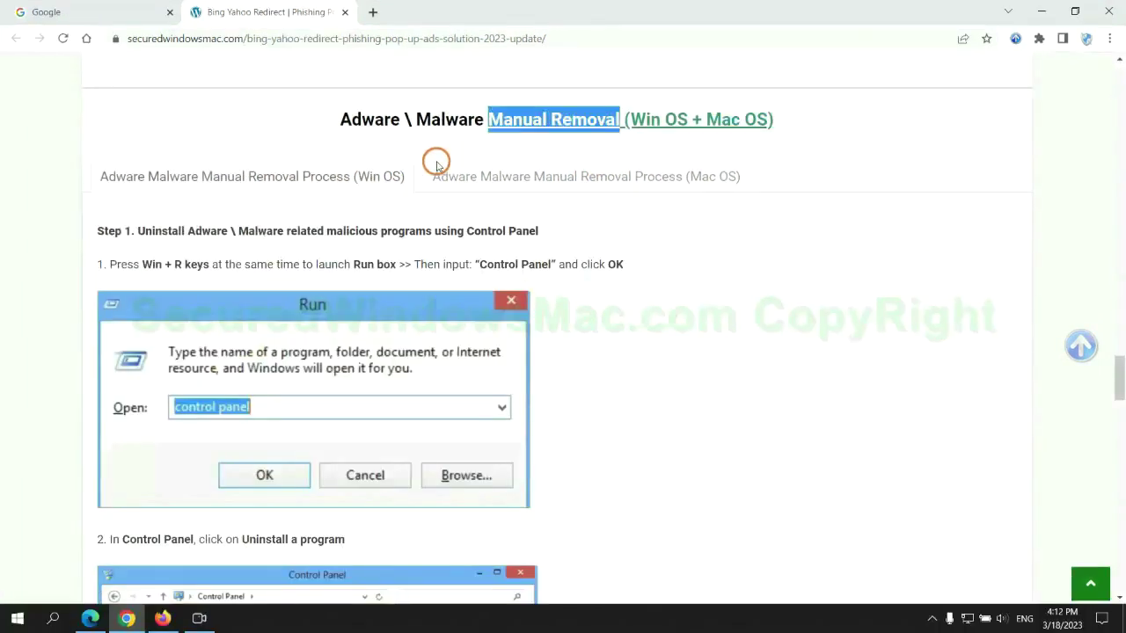
# Read the Win OS Step 1 instruction on uninstalling programs via Control Panel.
pyautogui.scroll(2, 419, 307)
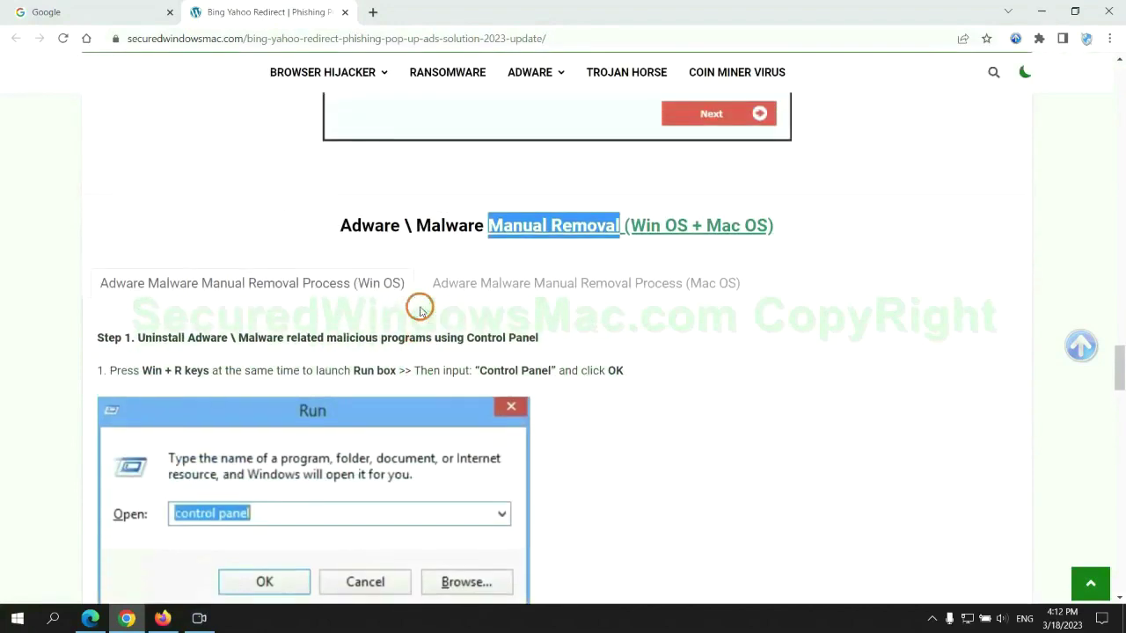
pyautogui.scroll(-3, 351, 291)
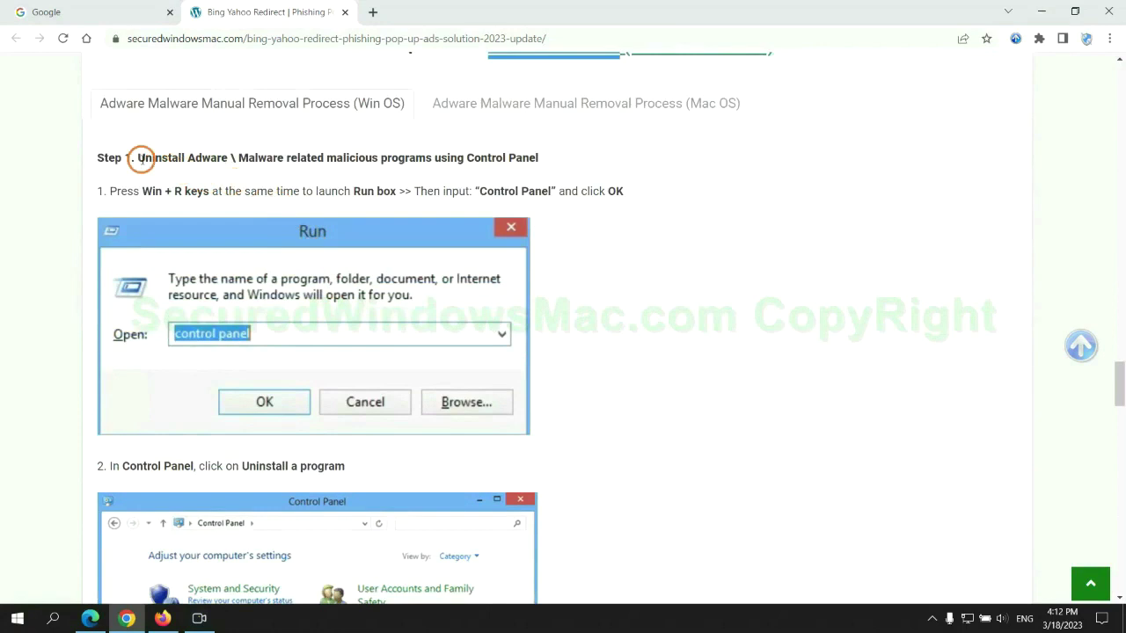
pyautogui.moveTo(140, 159); pyautogui.dragTo(428, 161)
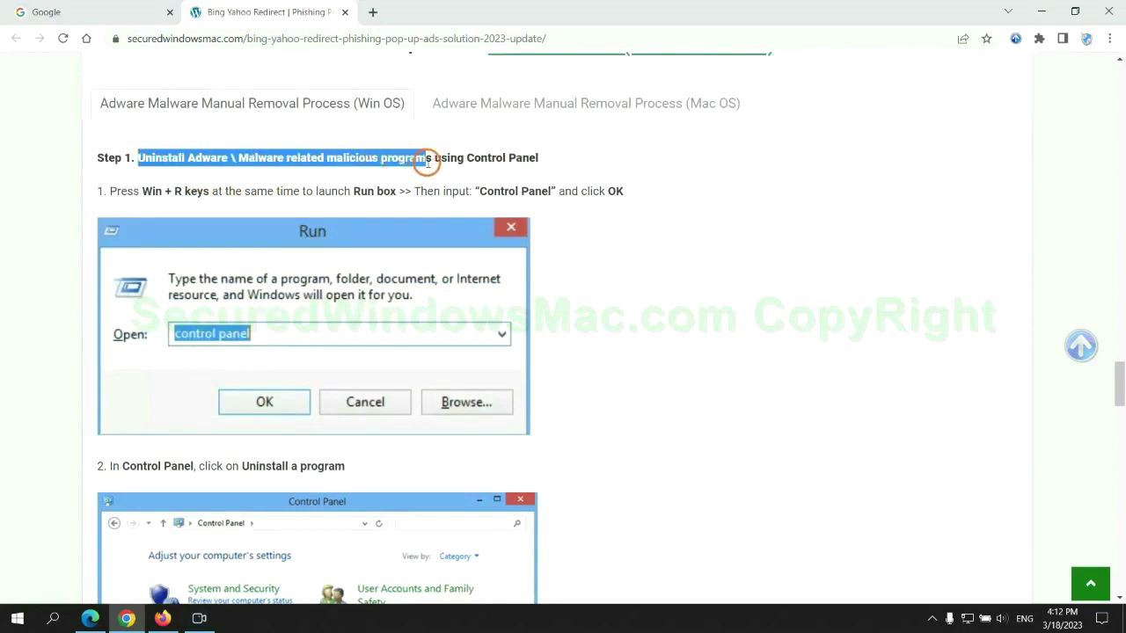
pyautogui.click(748, 230)
pyautogui.scroll(-2, 699, 229)
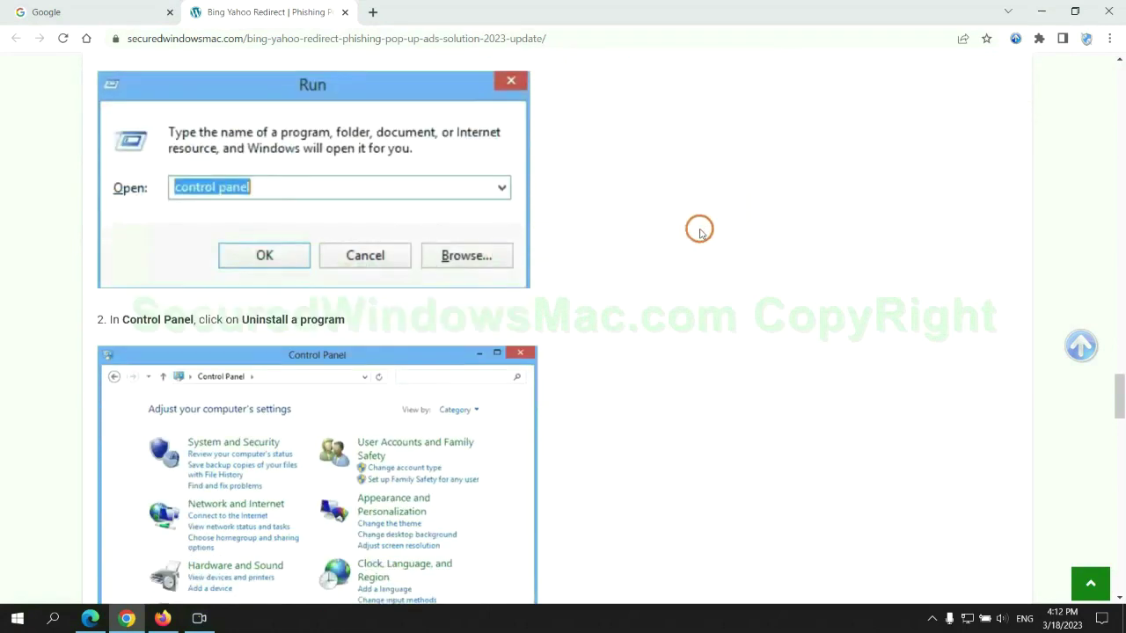
# Launch Control Panel from Run with 'control panel', list installed programs, and right-click Lantern.
pyautogui.press('super+r')
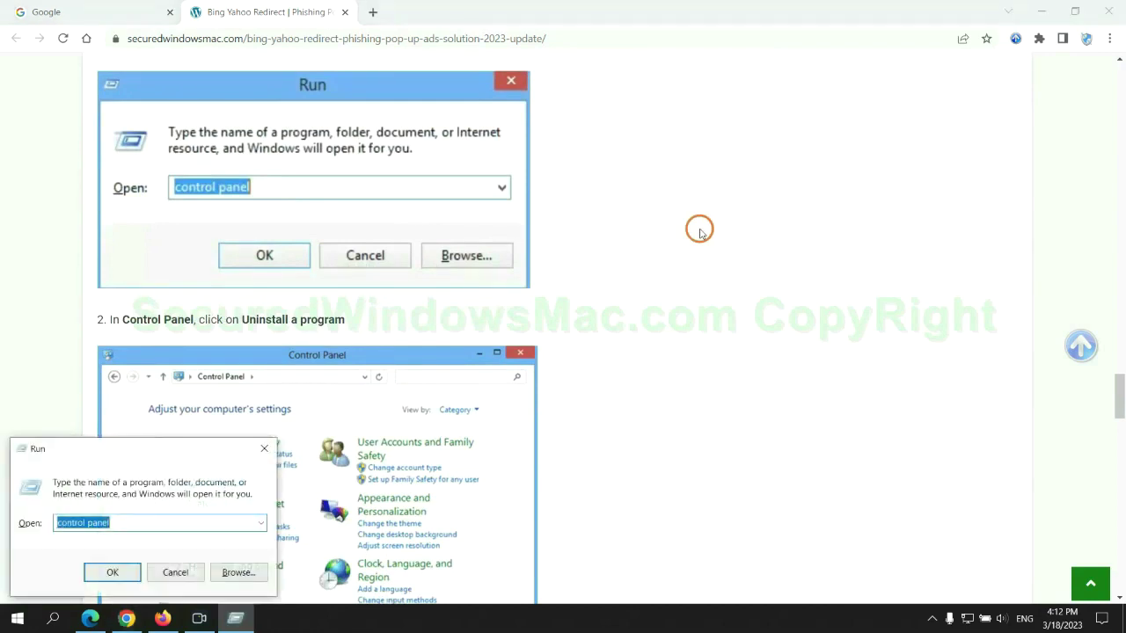
pyautogui.write('cont')
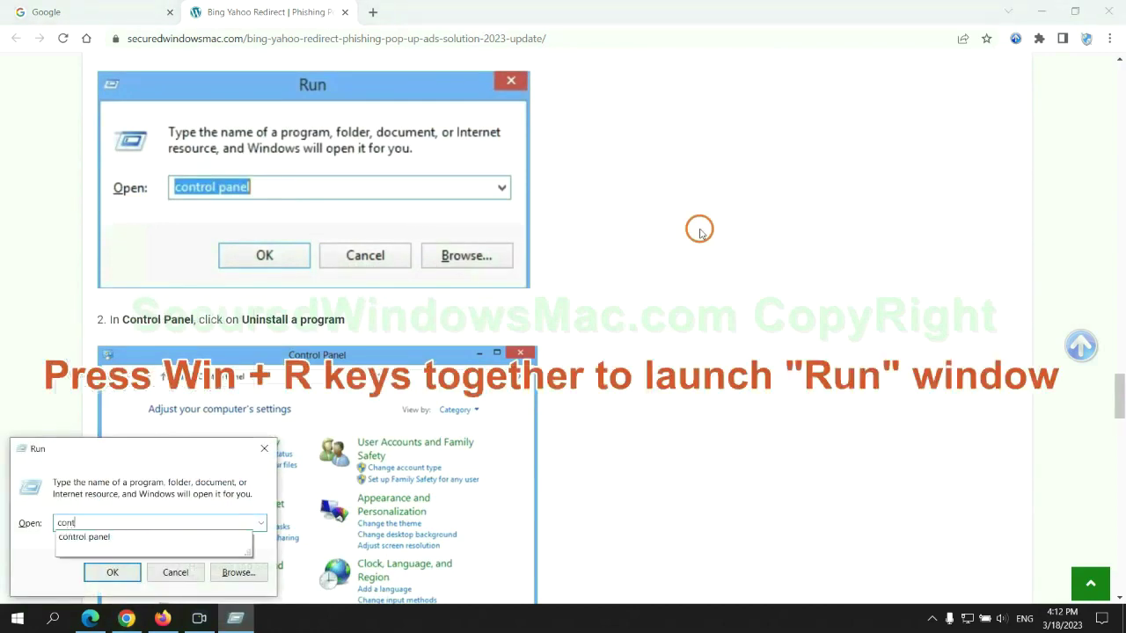
pyautogui.write('rol pa')
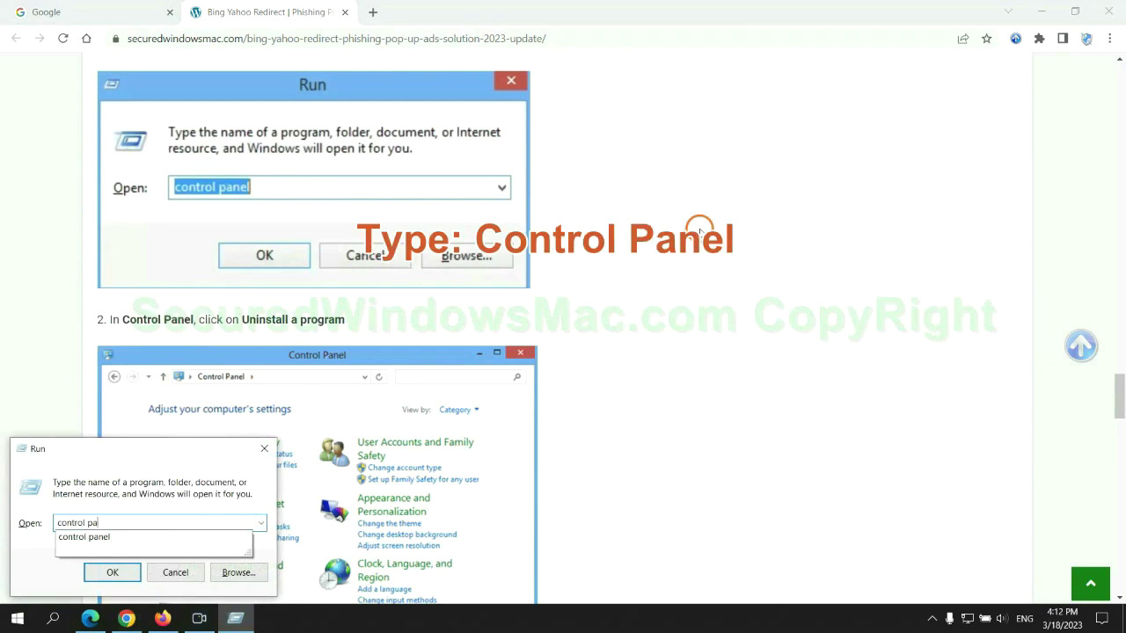
pyautogui.write('nel')
pyautogui.press('Return')
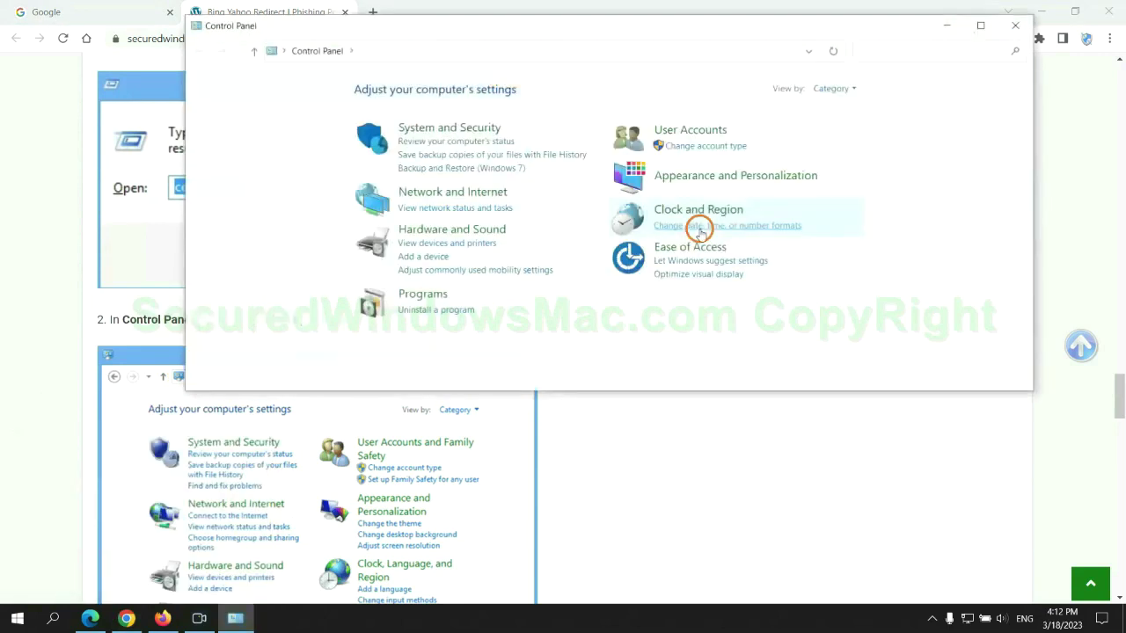
pyautogui.click(447, 309)
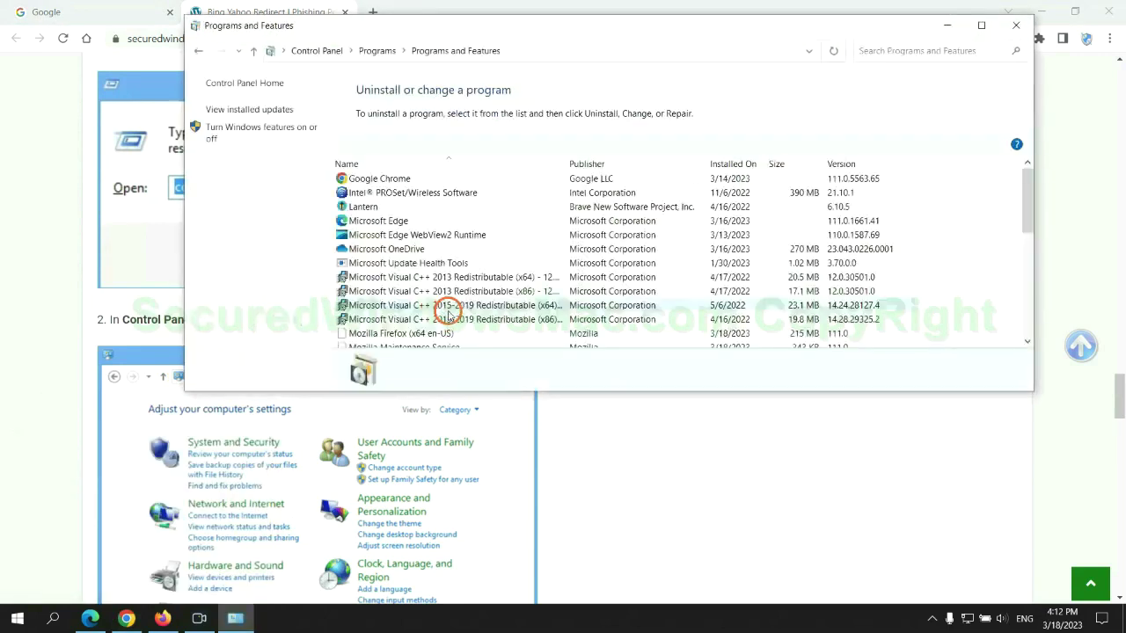
pyautogui.rightClick(392, 211)
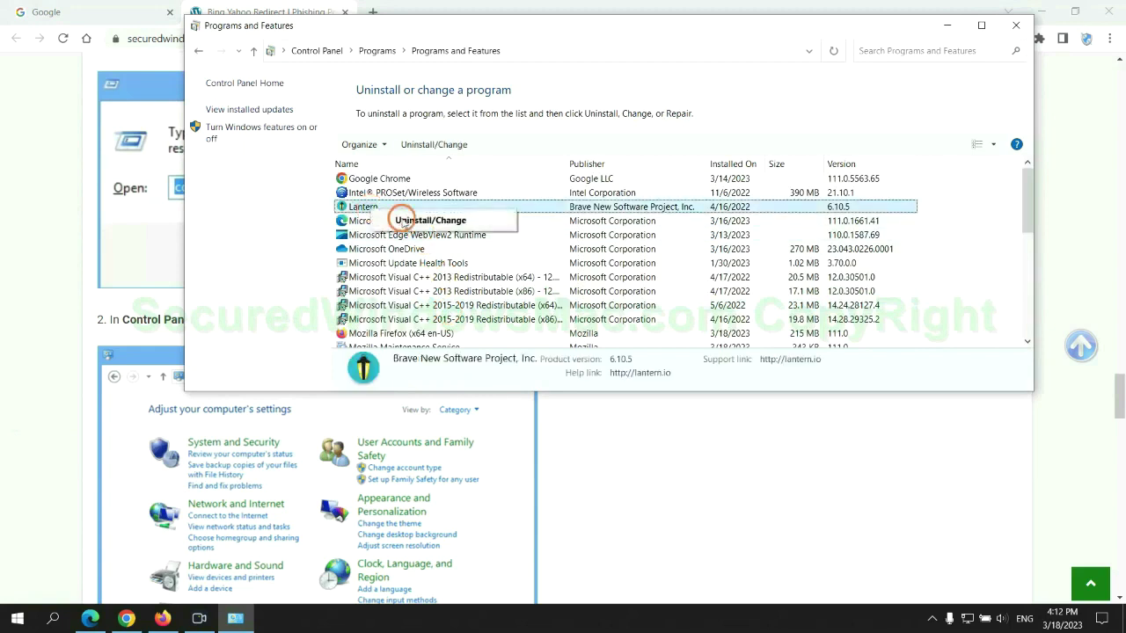
# Close Programs and Features, read the guide's Step 2 on malicious extensions, and switch to Edge.
pyautogui.click(1015, 24)
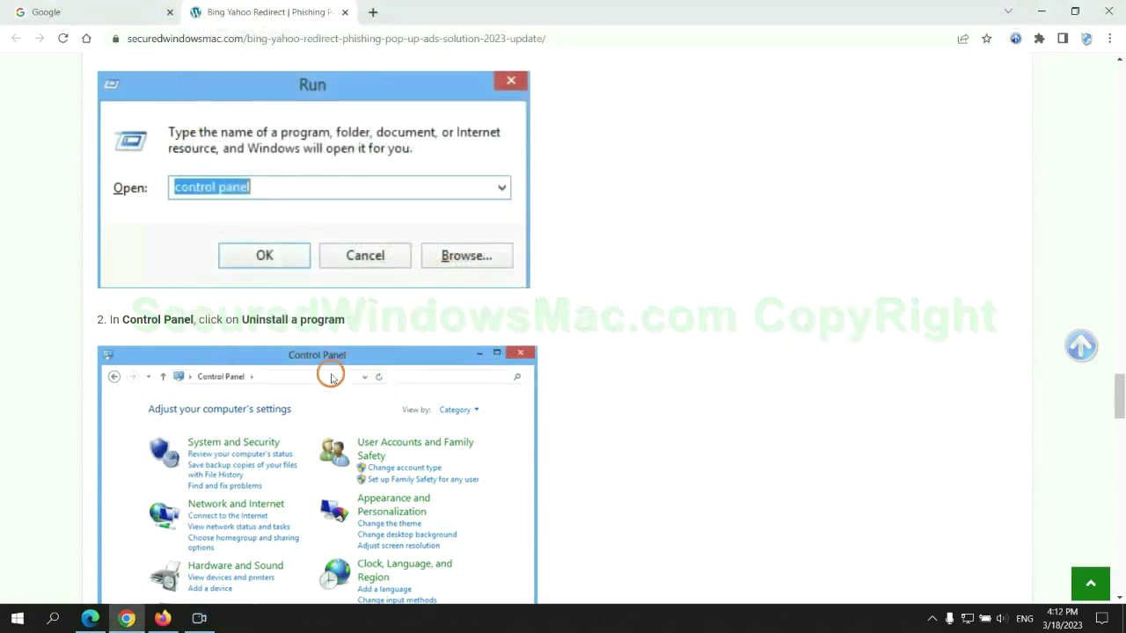
pyautogui.scroll(-6, 329, 374)
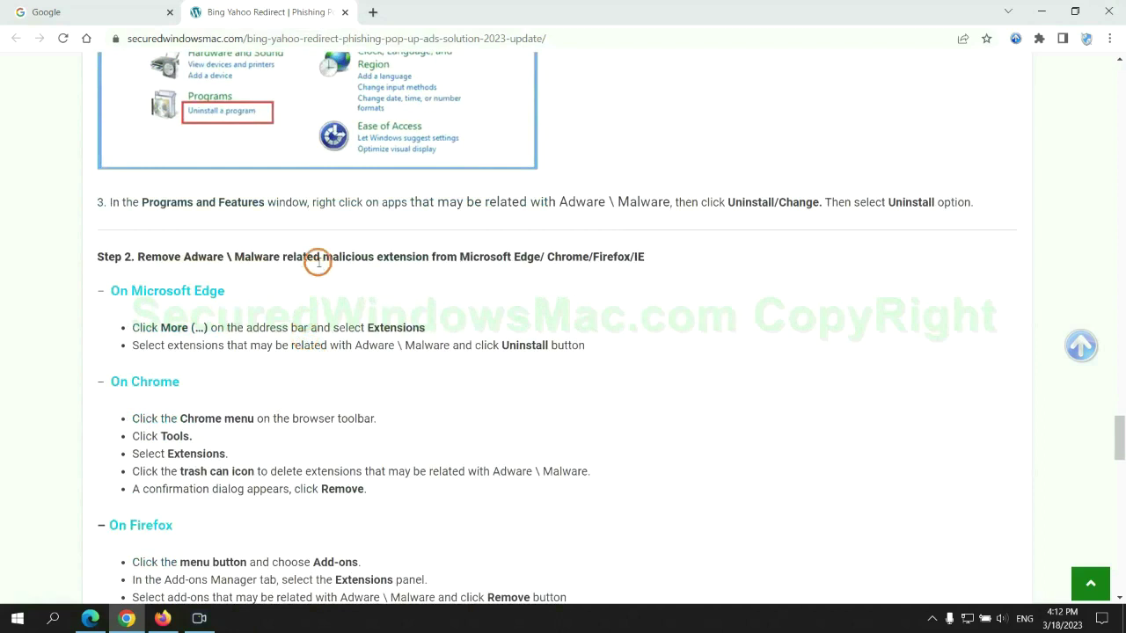
pyautogui.moveTo(323, 259); pyautogui.dragTo(440, 258)
pyautogui.click(452, 283)
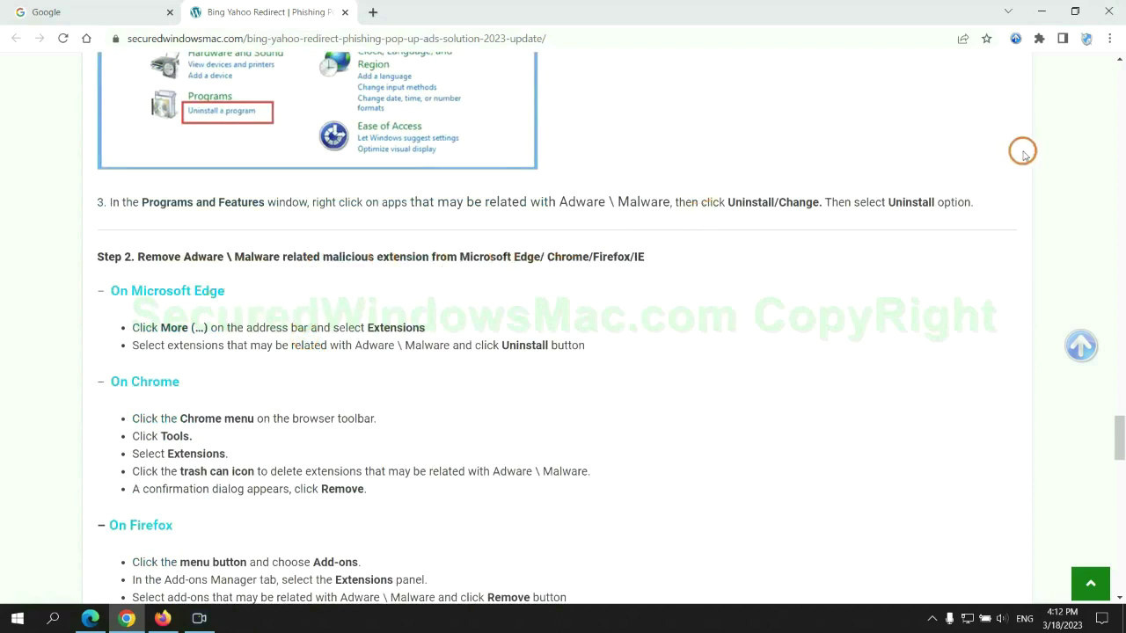
pyautogui.click(92, 615)
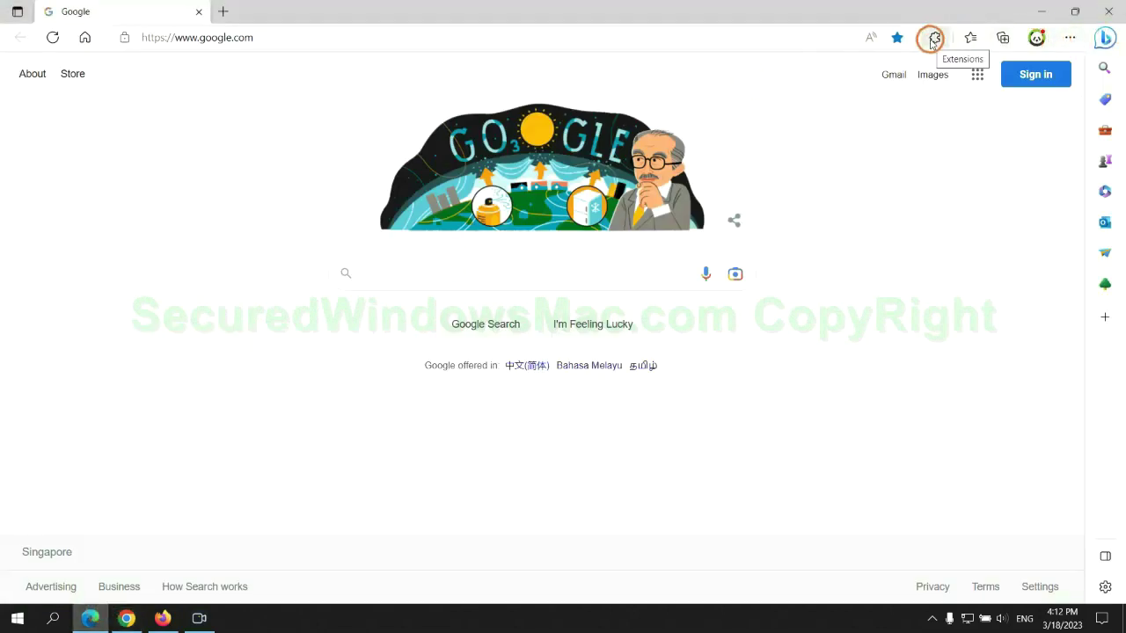
# Remove McAfee WebAdvisor from Edge's Manage extensions page, then close that page.
pyautogui.click(932, 40)
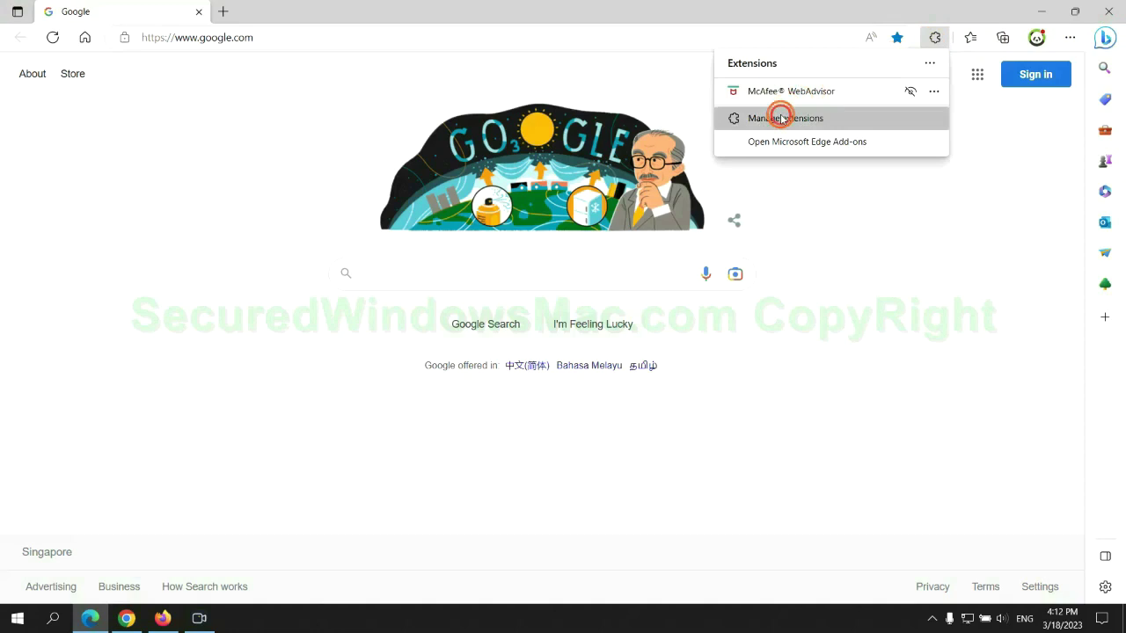
pyautogui.click(780, 120)
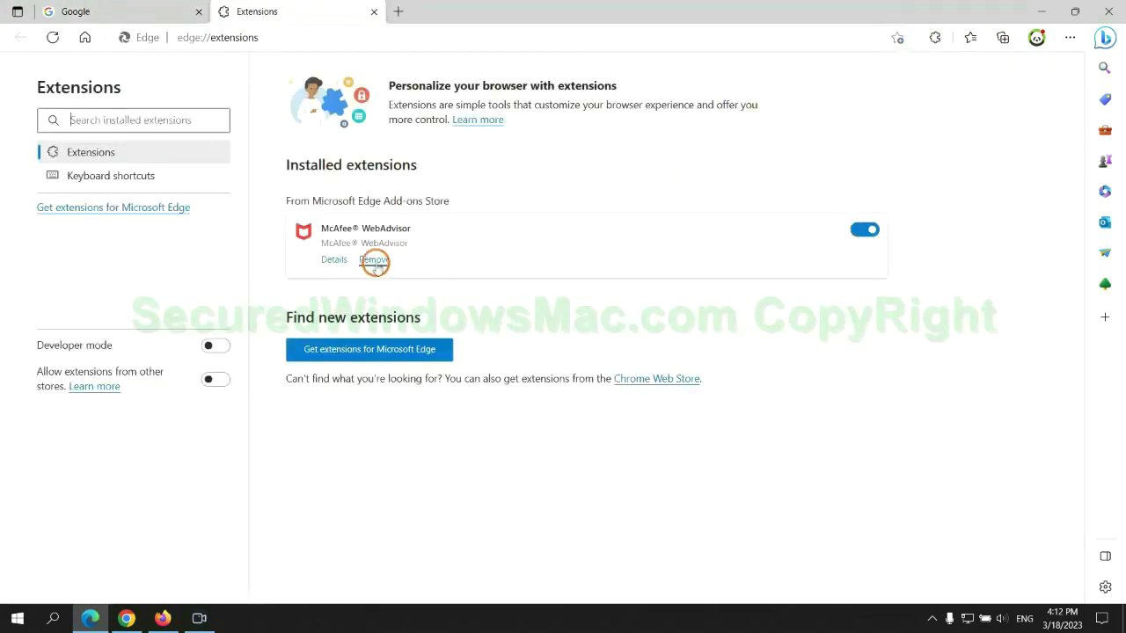
pyautogui.click(374, 261)
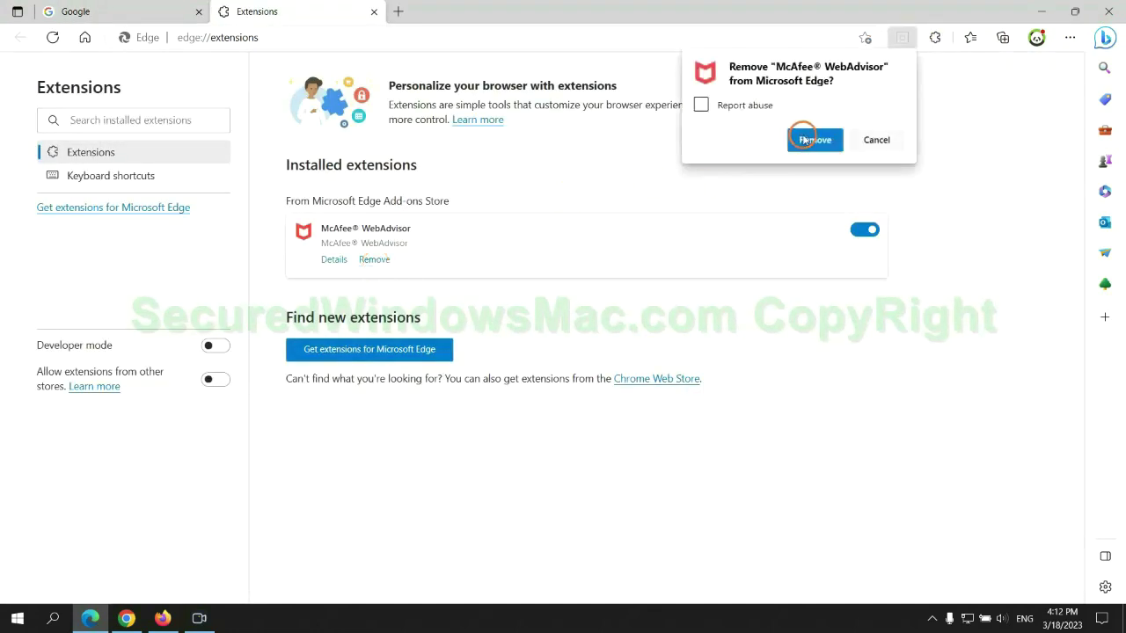
pyautogui.click(810, 139)
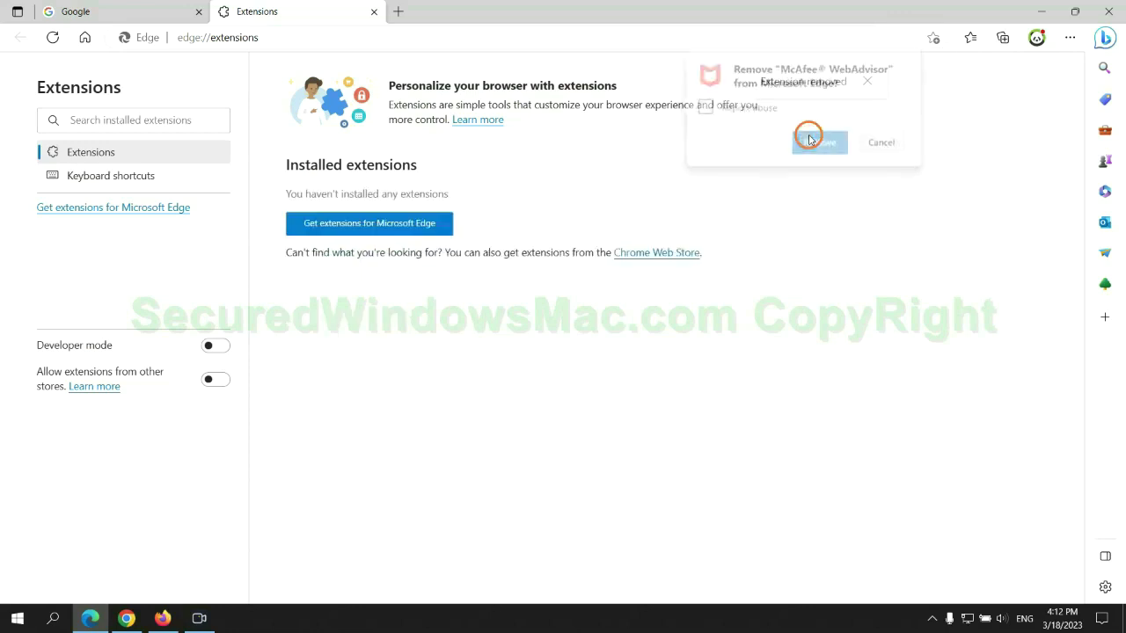
pyautogui.click(374, 11)
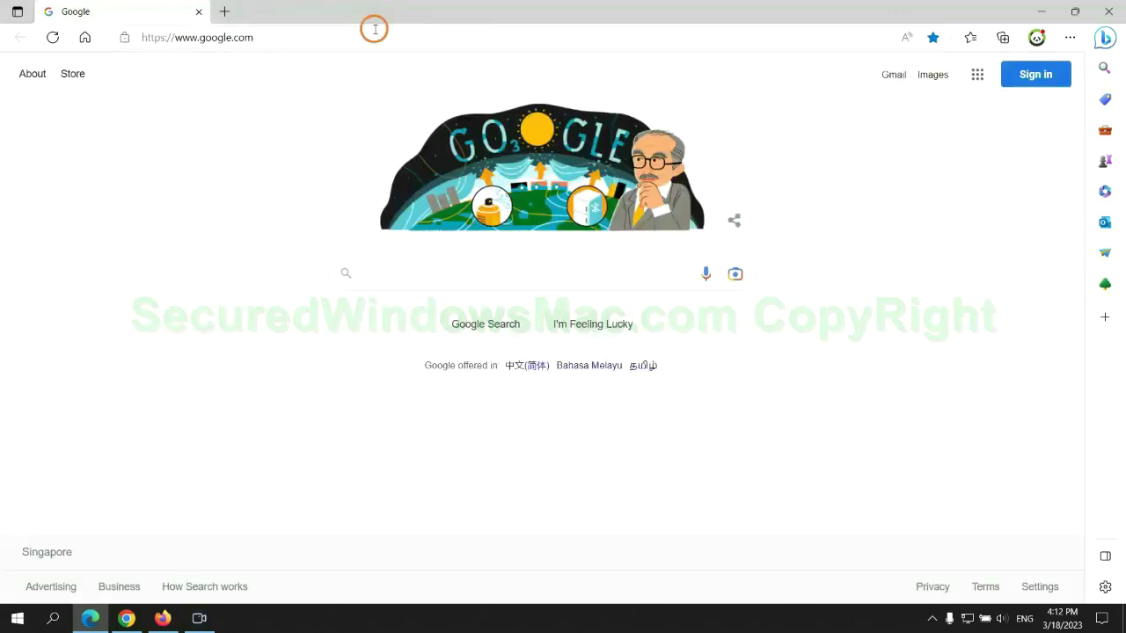
# Remove the Ecosia extension from Chrome's Manage extensions page and close its uninstall survey tab.
pyautogui.click(132, 619)
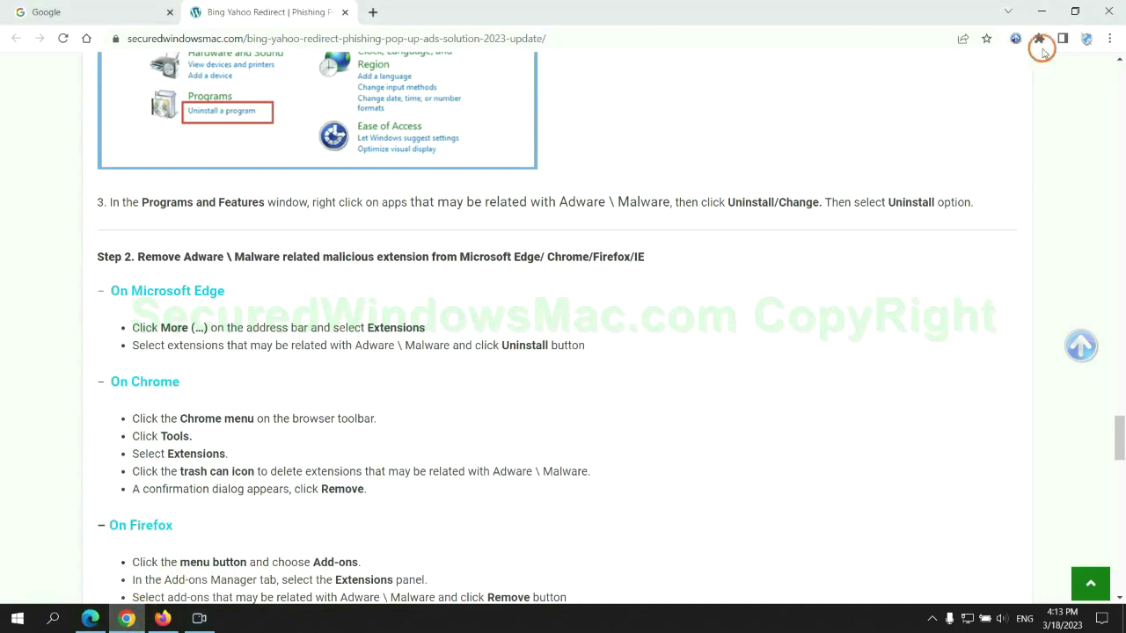
pyautogui.click(1039, 40)
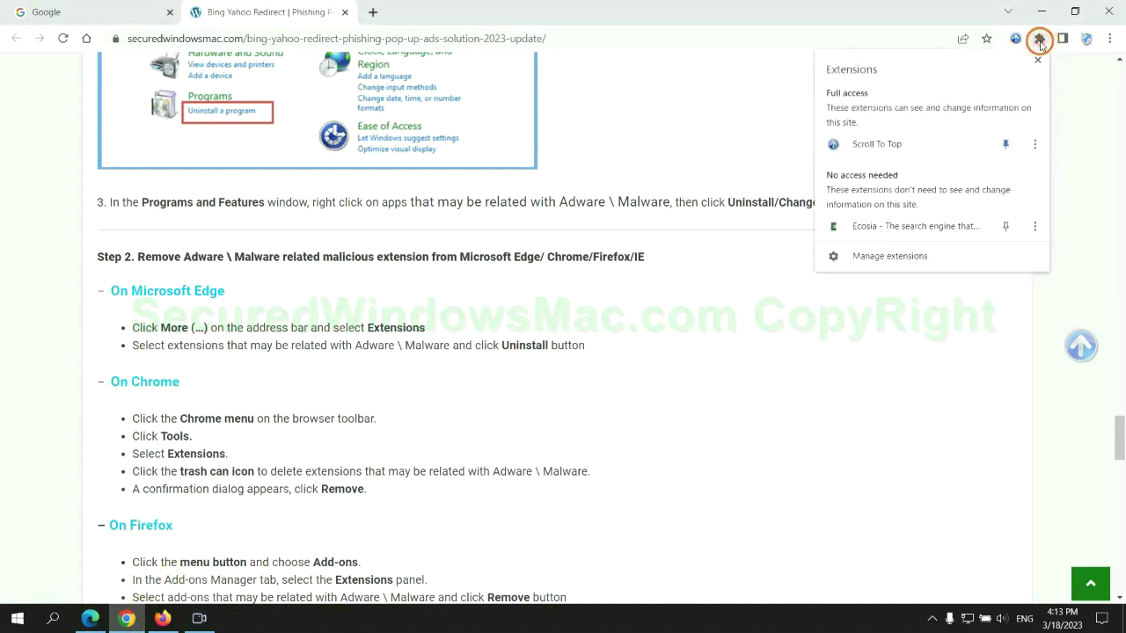
pyautogui.click(911, 257)
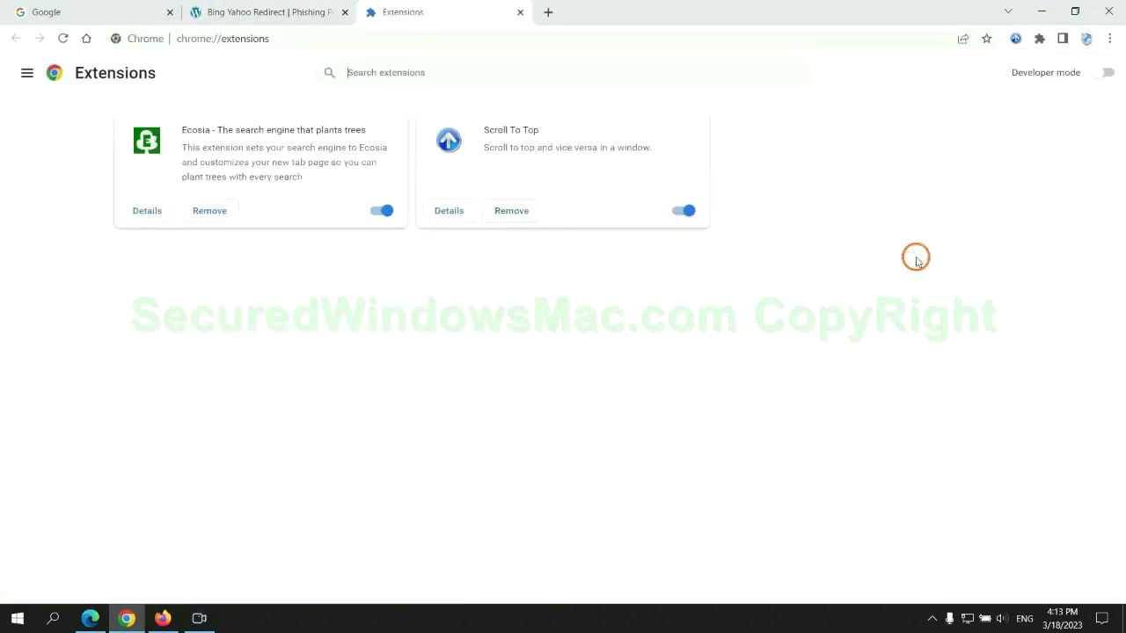
pyautogui.click(211, 211)
pyautogui.click(927, 156)
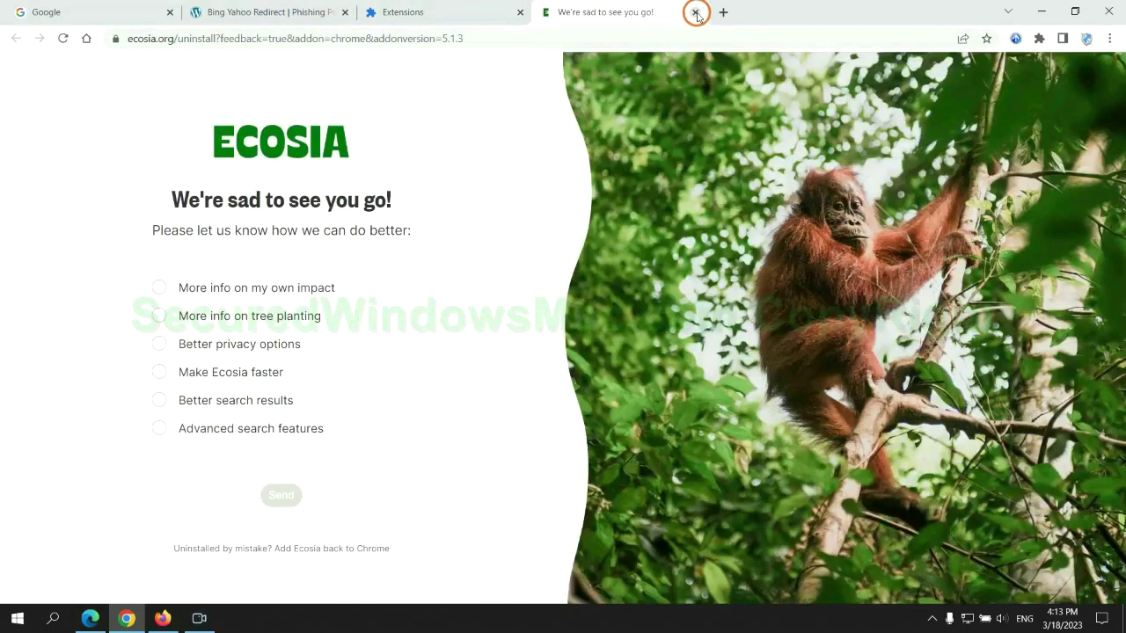
pyautogui.click(695, 11)
# Remove Enhancer for YouTube from Firefox's add-ons, then highlight the guide's Step 3 registry instructions.
pyautogui.click(163, 615)
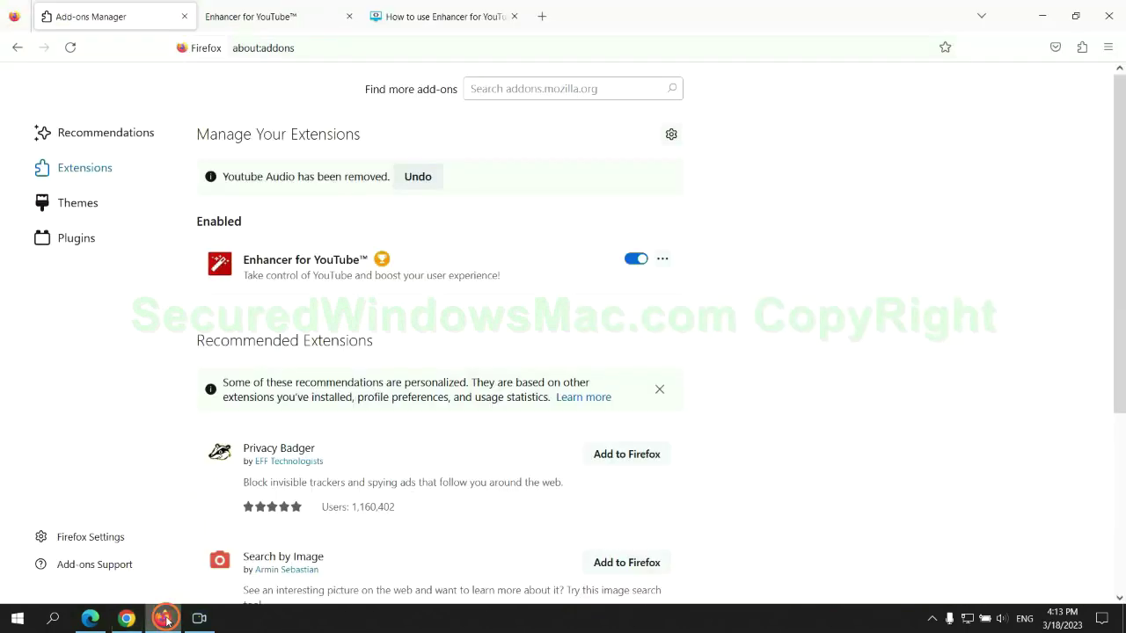
pyautogui.click(1081, 48)
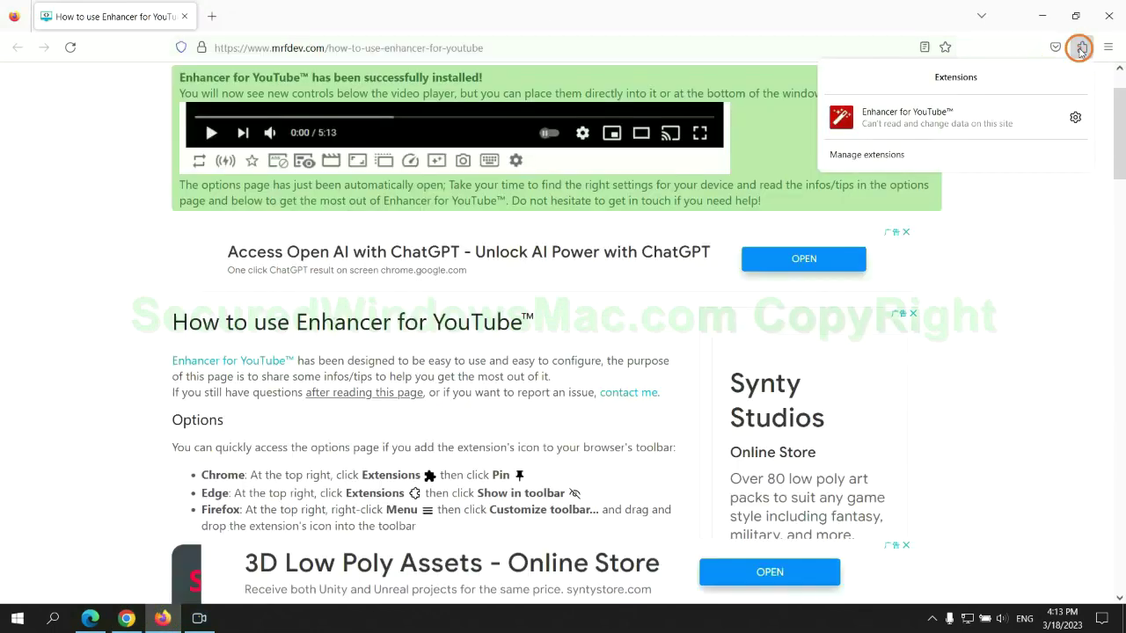
pyautogui.click(967, 153)
pyautogui.click(663, 214)
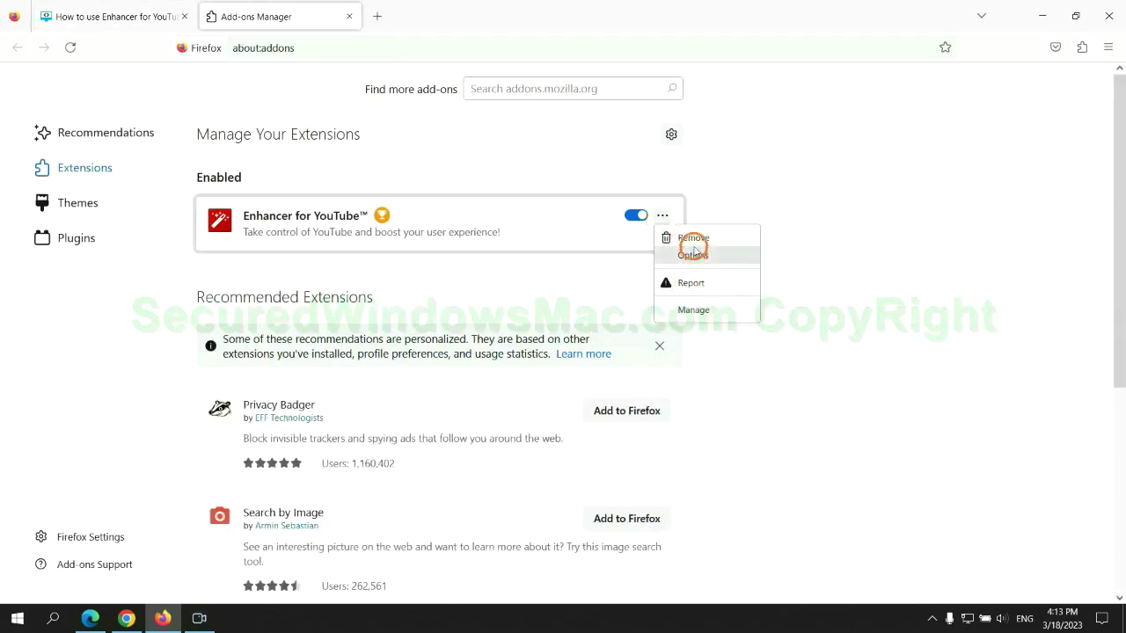
pyautogui.click(691, 238)
pyautogui.click(619, 132)
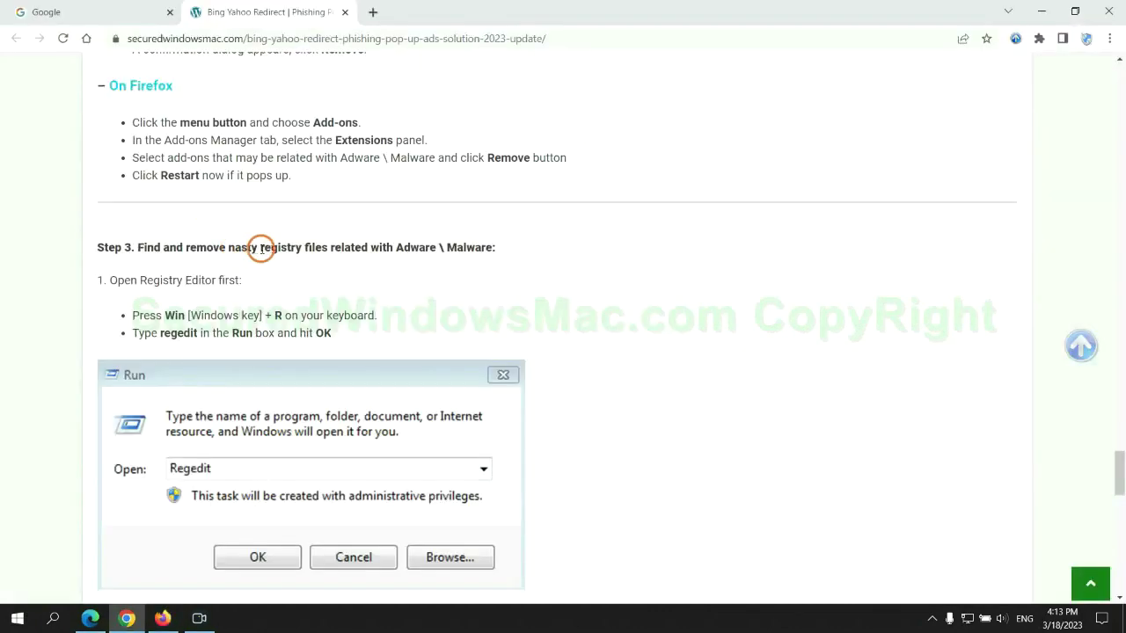
pyautogui.moveTo(258, 250); pyautogui.dragTo(325, 262)
# Bring up the Run box with Win+R and enter regedit as the command.
pyautogui.click(327, 280)
pyautogui.scroll(-2, 327, 280)
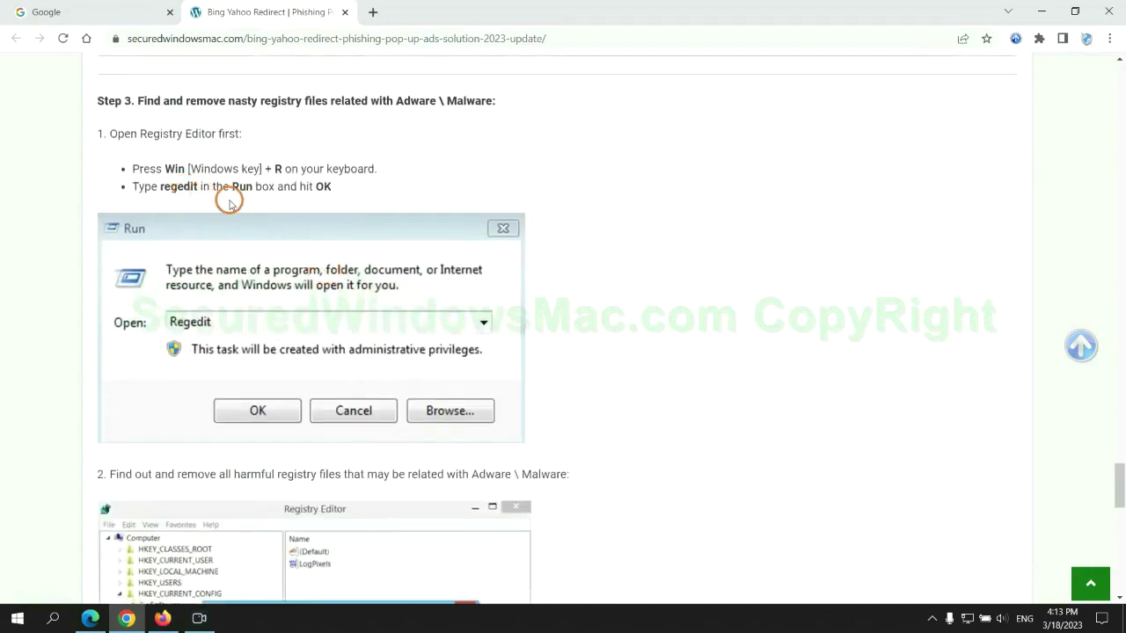
pyautogui.press('super+r')
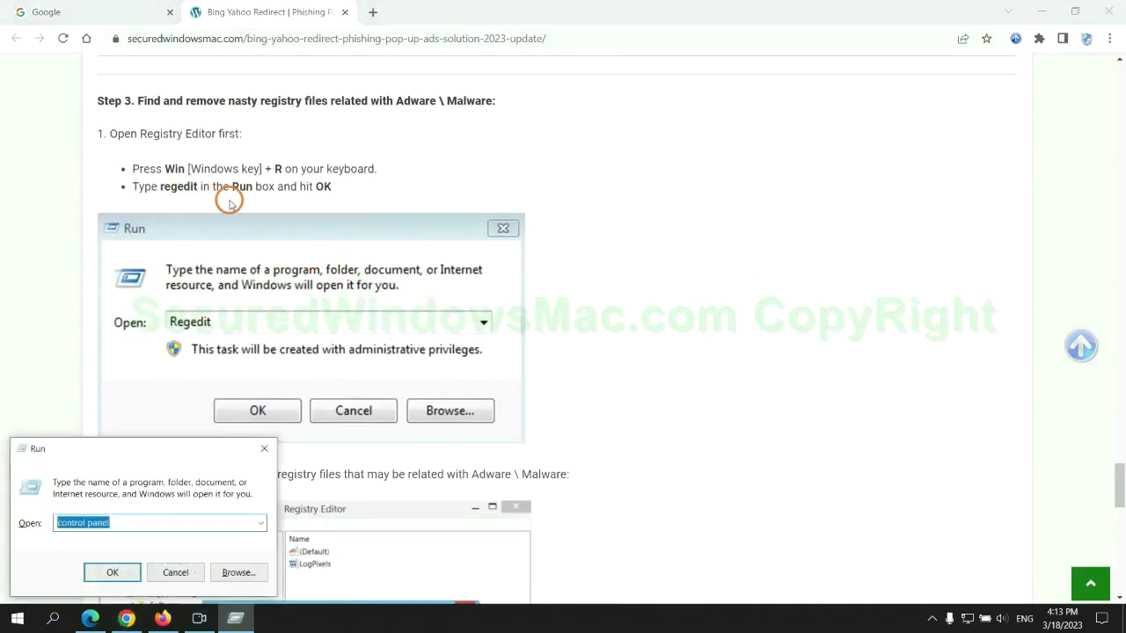
pyautogui.write('rege')
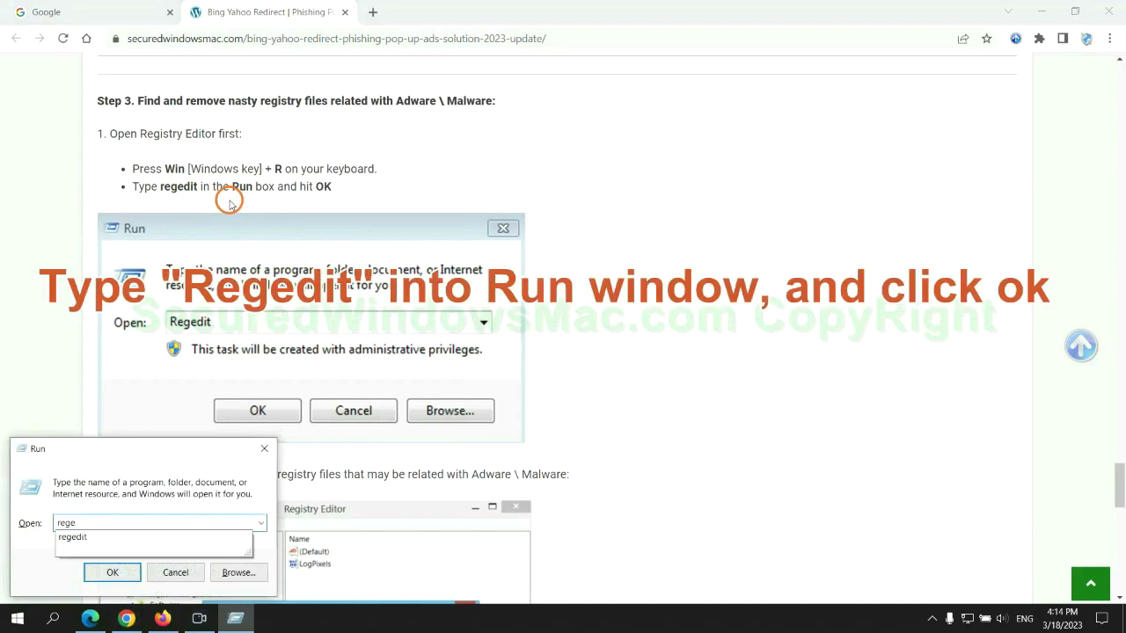
pyautogui.write('dit')
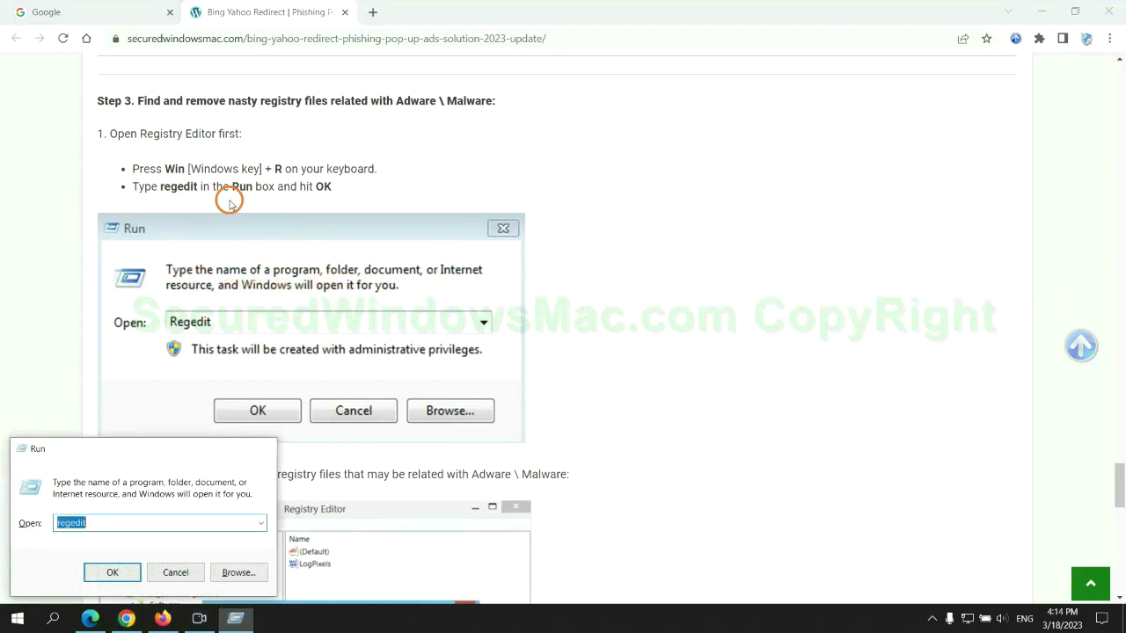
# Launch Registry Editor, Find 'App', and right-click the matching StoreAppsOnTaskbar value.
pyautogui.press('Return')
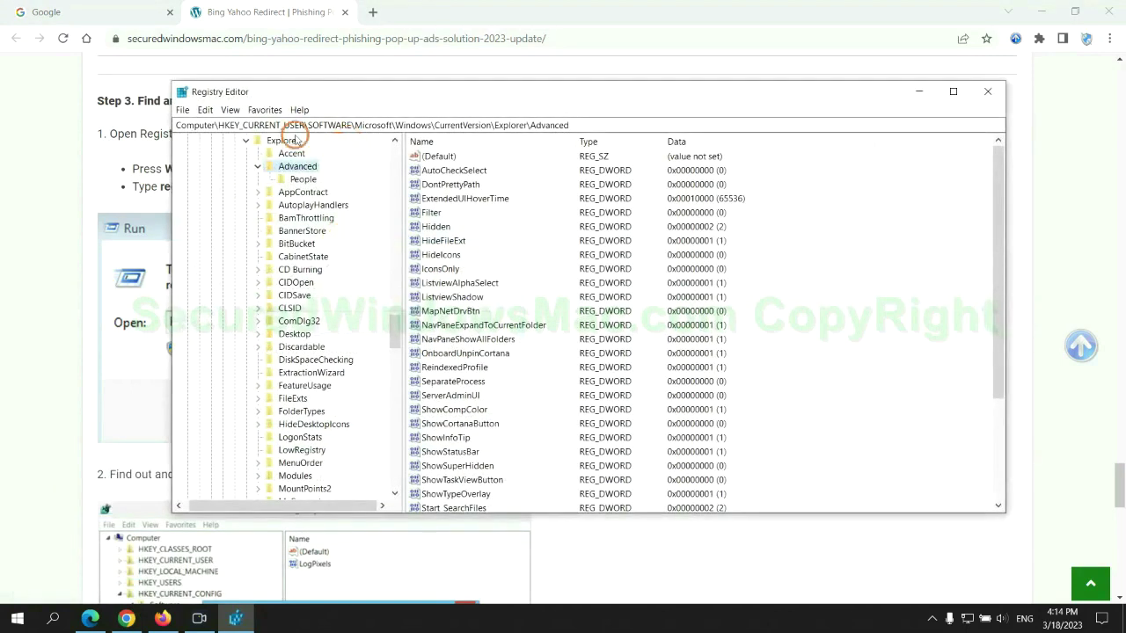
pyautogui.click(205, 109)
pyautogui.click(357, 211)
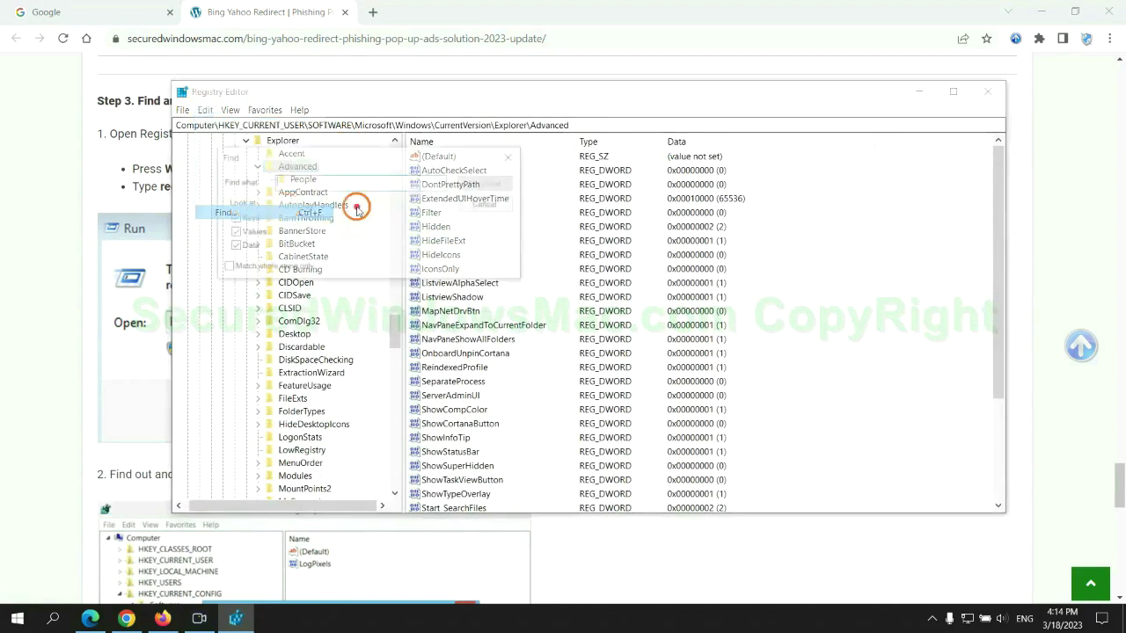
pyautogui.write('Apps')
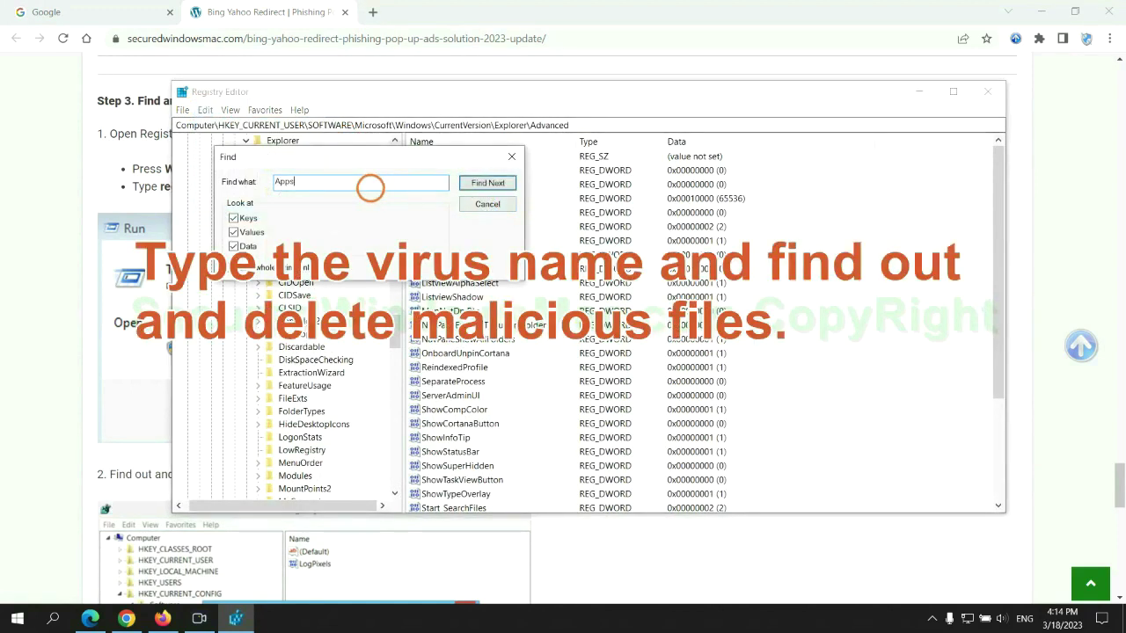
pyautogui.press('Return')
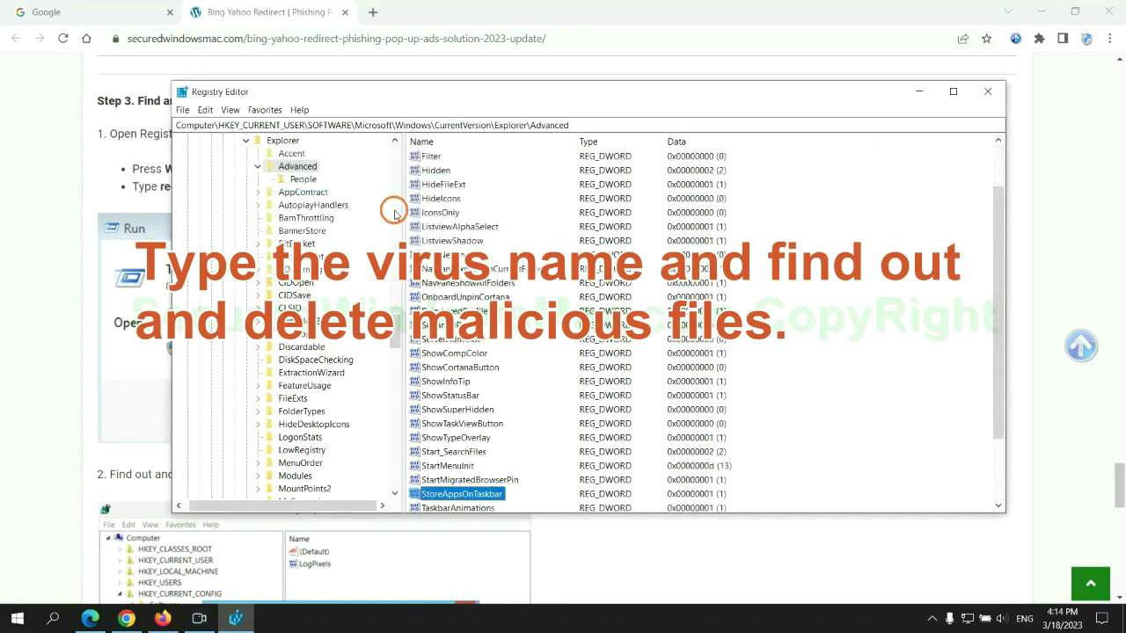
pyautogui.rightClick(501, 412)
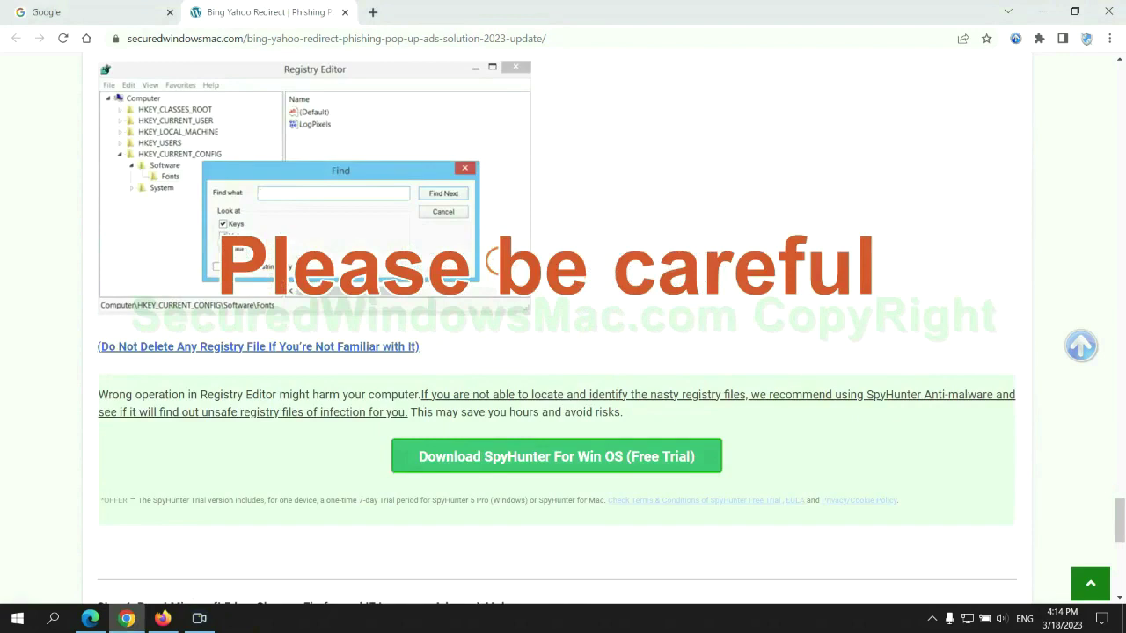
# Scroll the guide down to the Step 4 reset instructions for Edge, Chrome and Firefox.
pyautogui.scroll(-1, 495, 259)
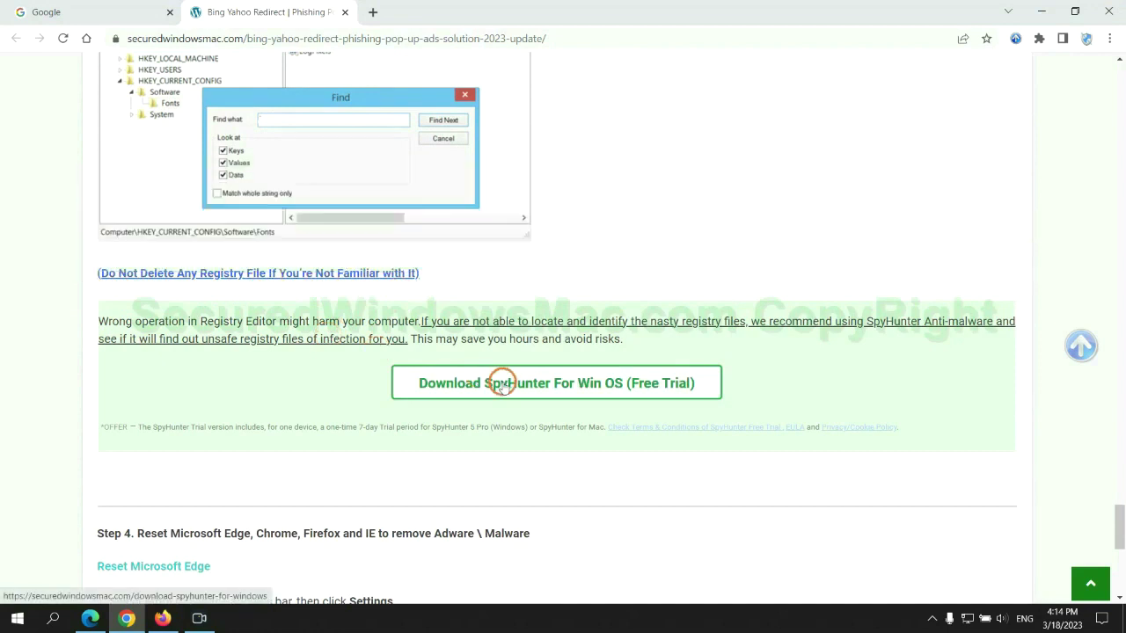
pyautogui.scroll(-5, 498, 381)
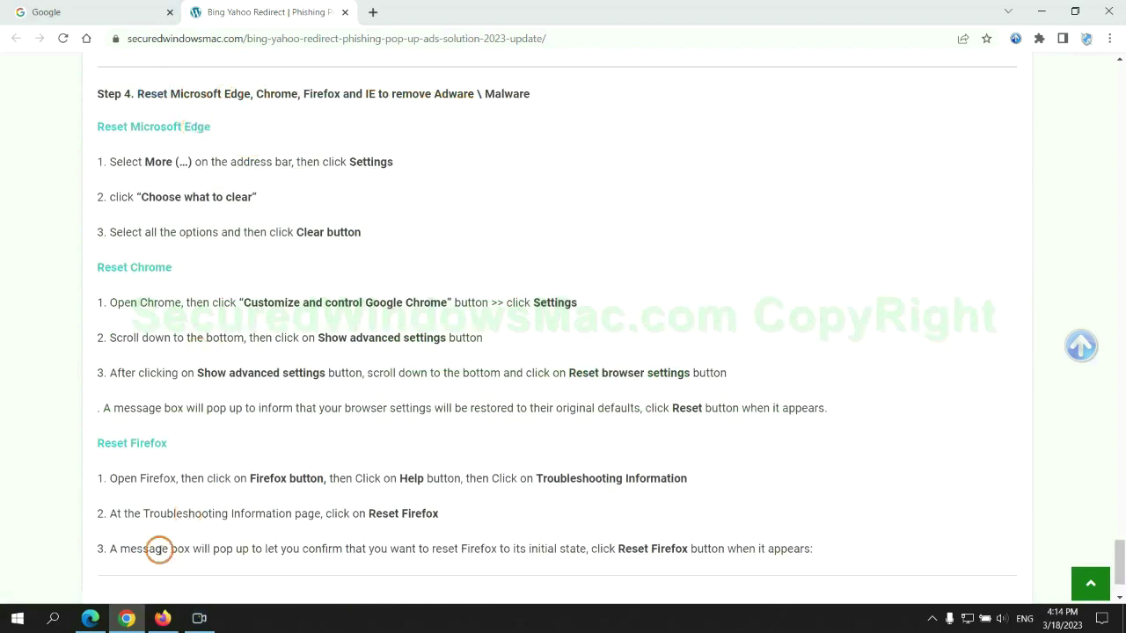
# Clear Edge's all-time history, download history, cookies and cached files from Privacy settings.
pyautogui.click(92, 618)
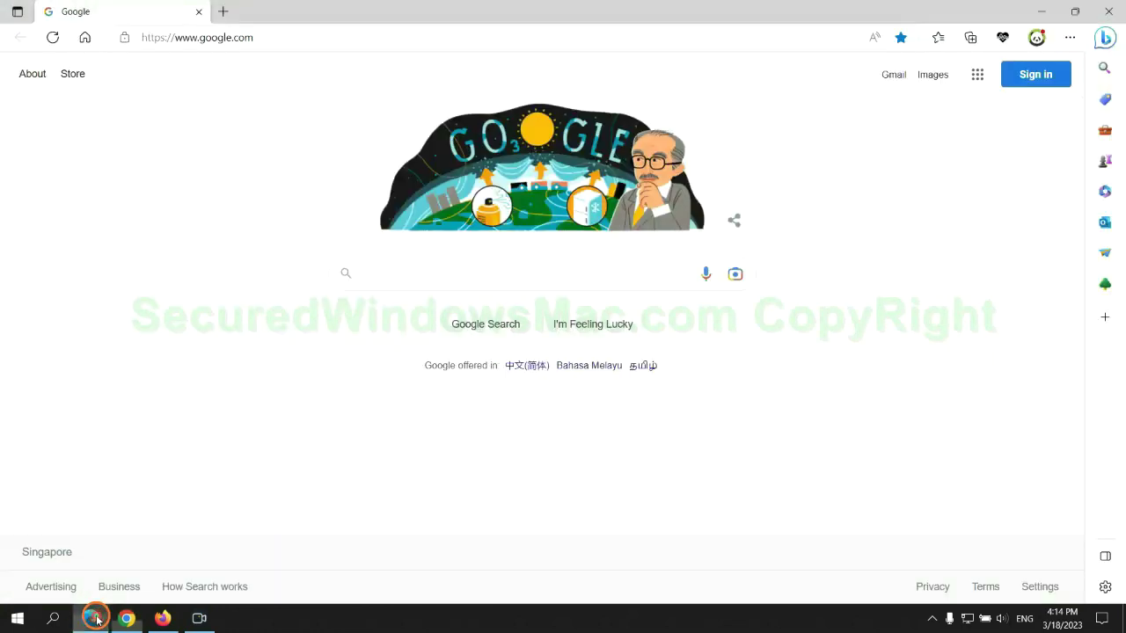
pyautogui.click(1067, 40)
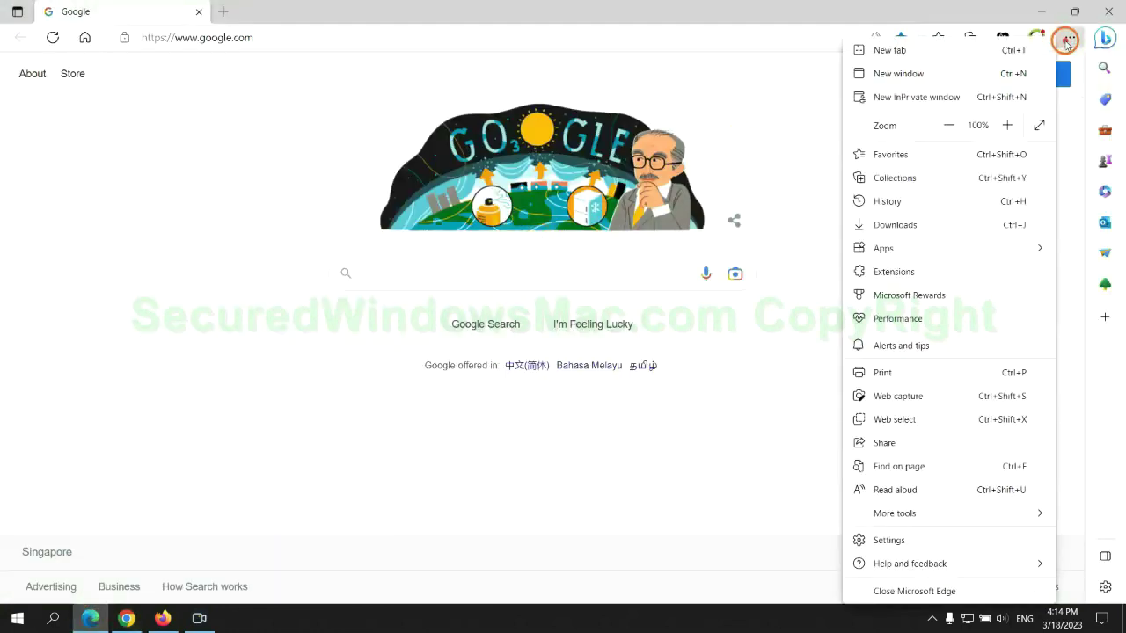
pyautogui.click(885, 540)
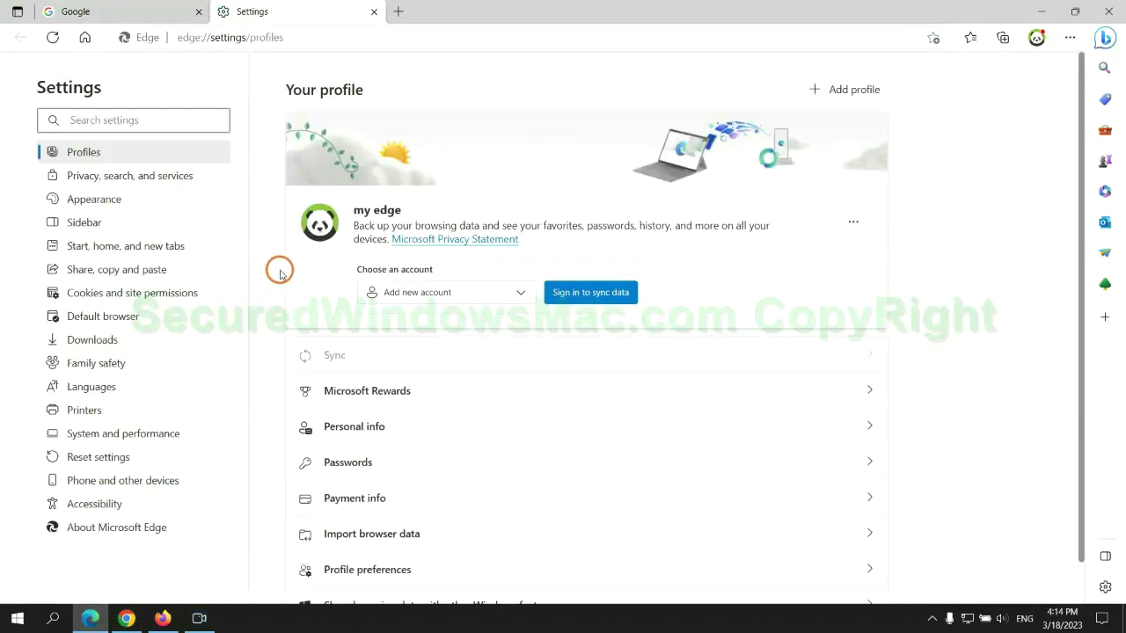
pyautogui.click(185, 180)
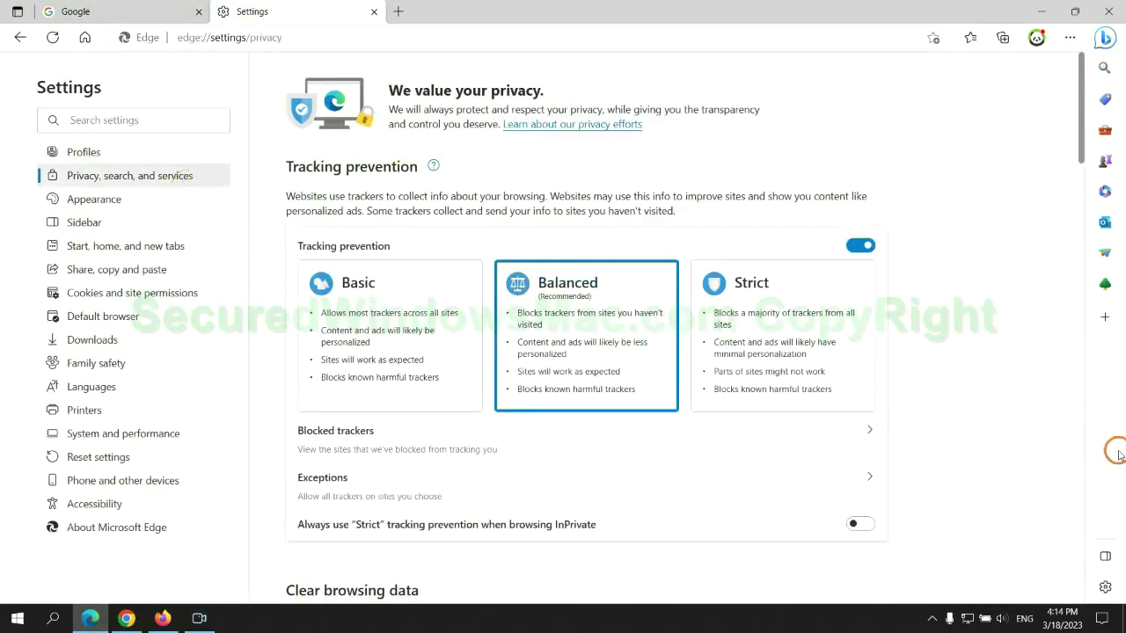
pyautogui.scroll(-3, 929, 395)
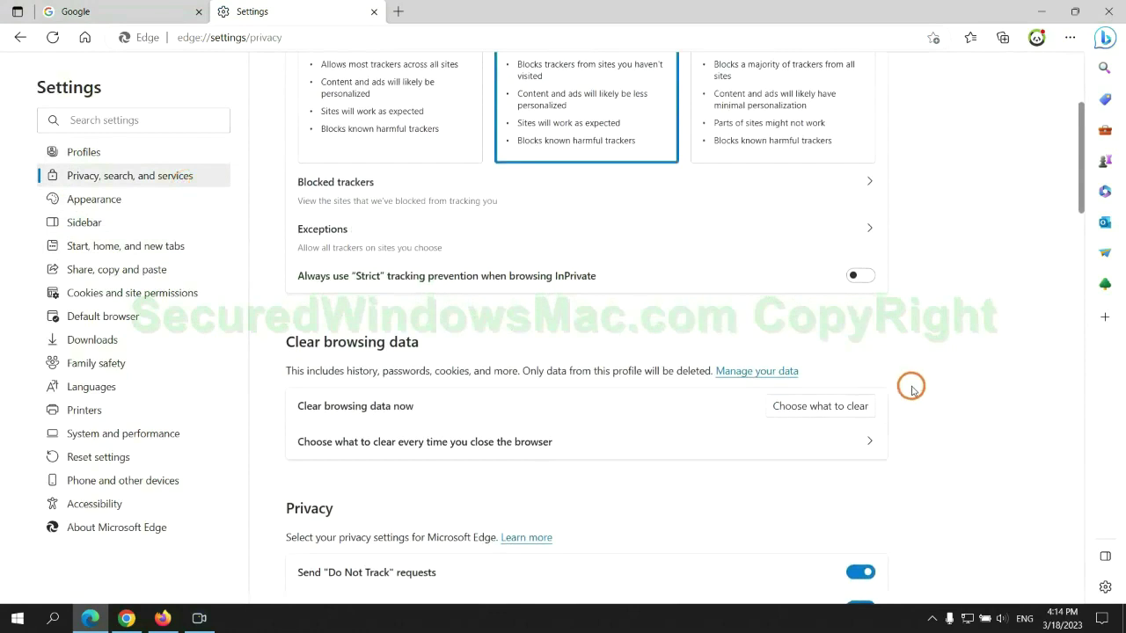
pyautogui.click(833, 409)
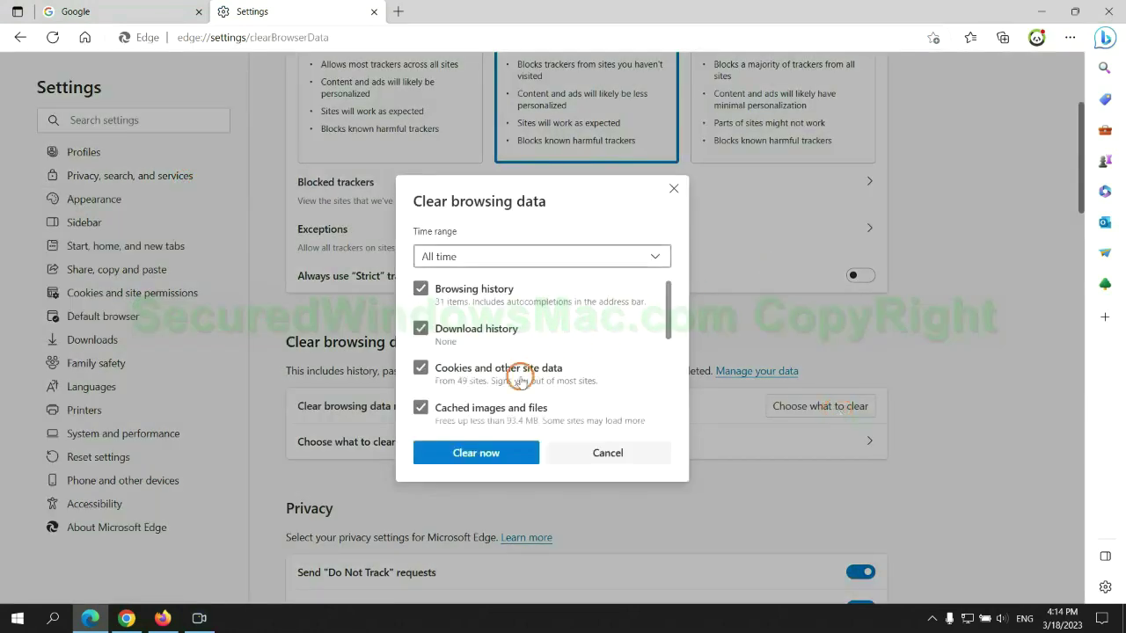
pyautogui.click(497, 457)
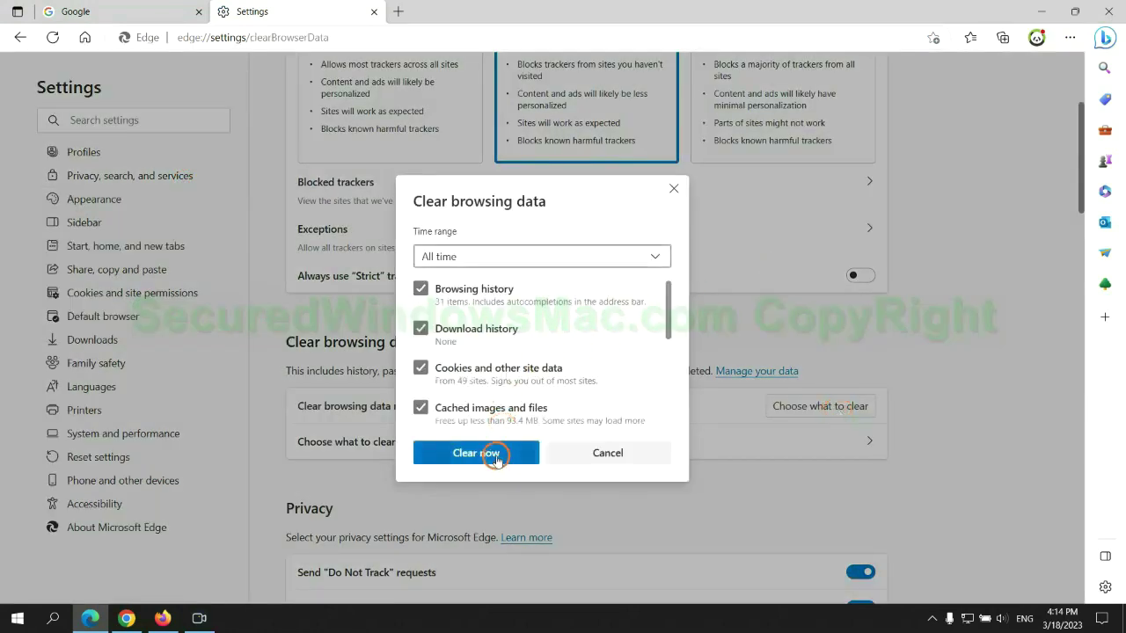
# Restore Chrome's settings to their original defaults and confirm the reset.
pyautogui.click(126, 618)
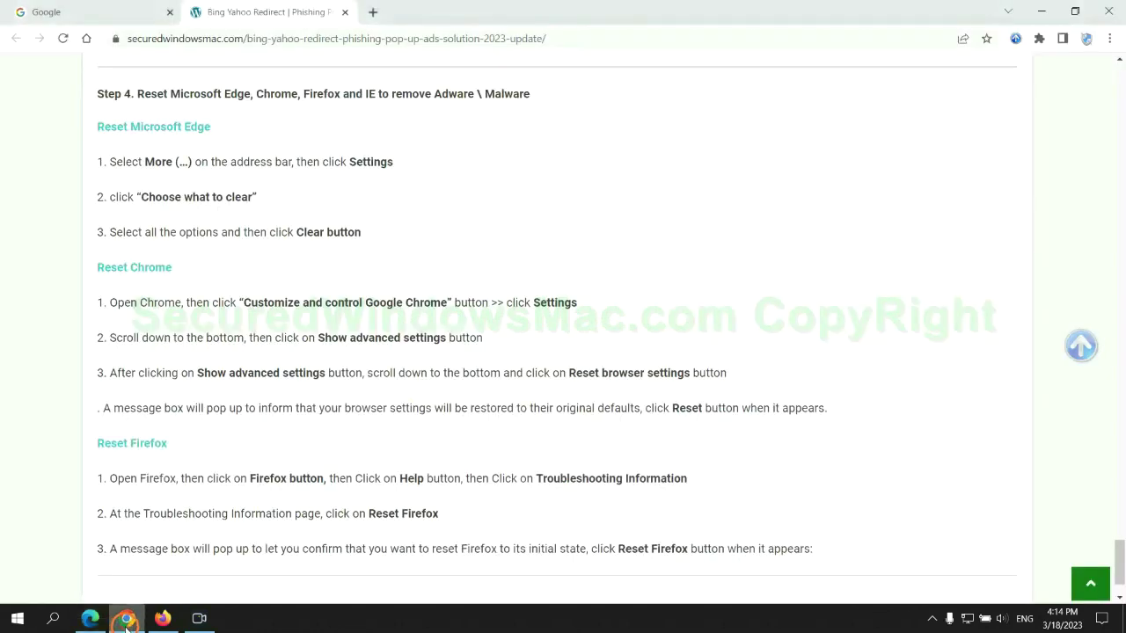
pyautogui.click(1109, 41)
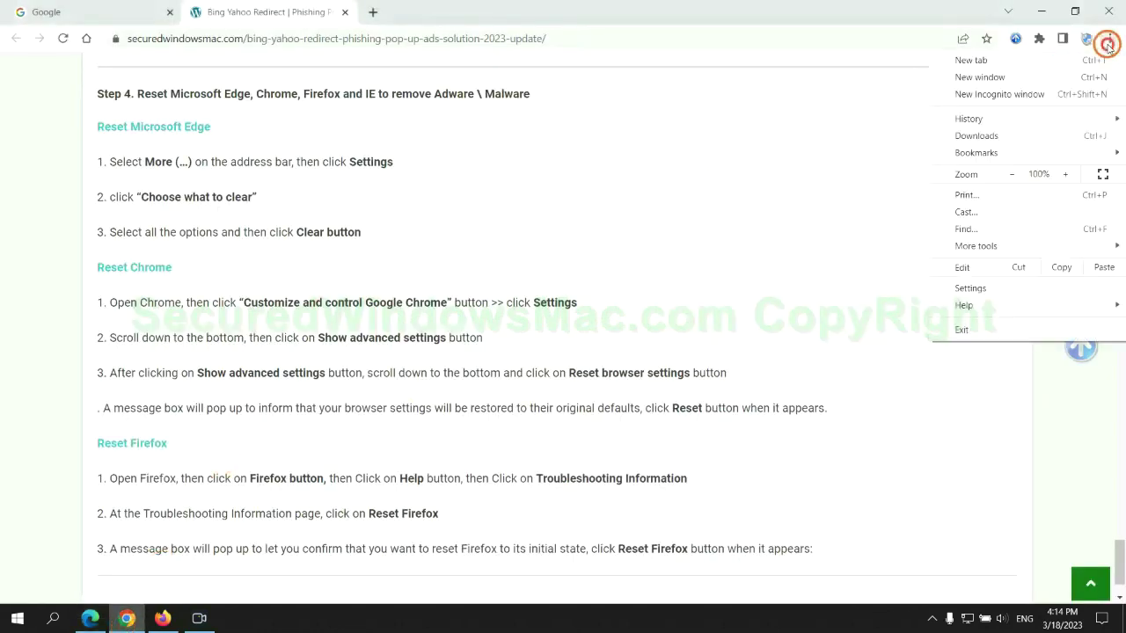
pyautogui.click(971, 288)
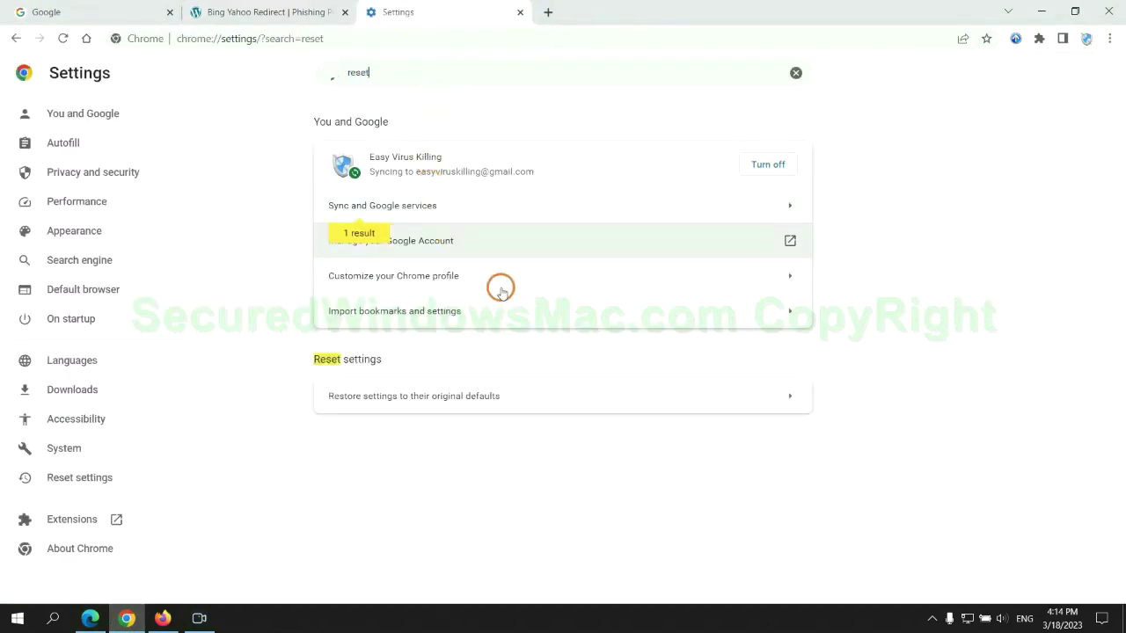
pyautogui.click(587, 387)
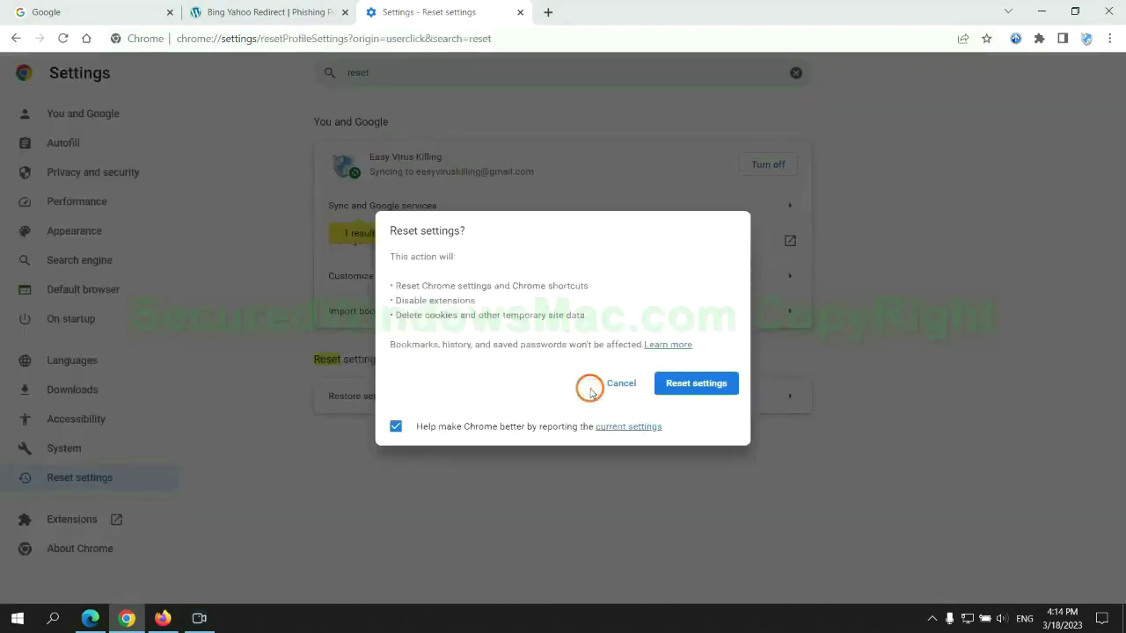
pyautogui.click(696, 384)
# Open Firefox's Troubleshooting Information page and start Refresh Firefox to default settings.
pyautogui.click(162, 618)
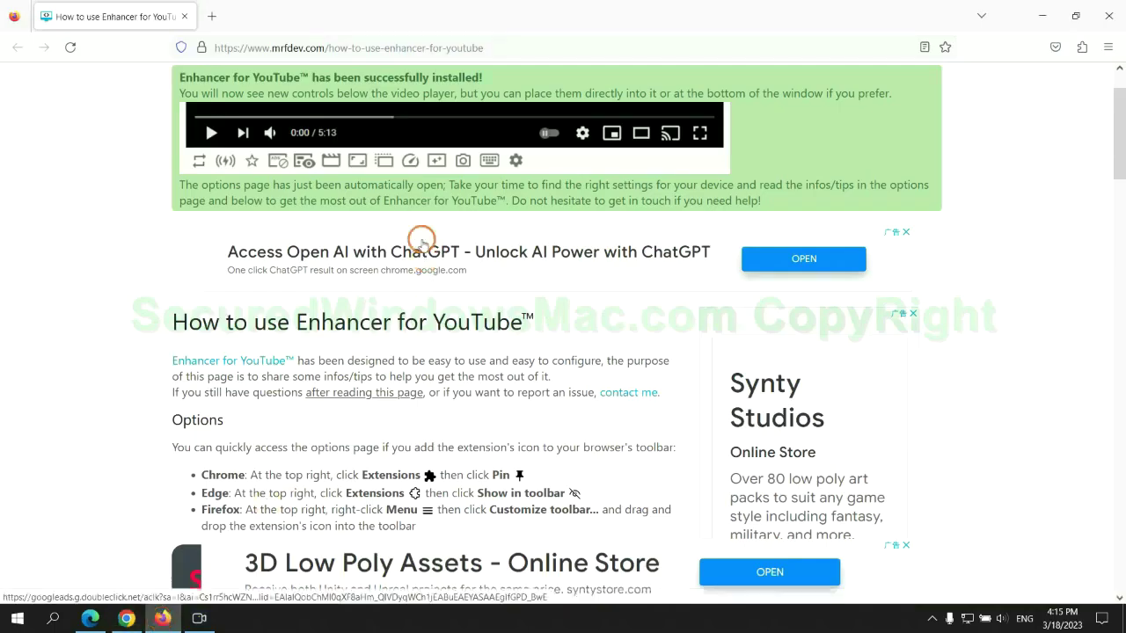
pyautogui.click(1107, 47)
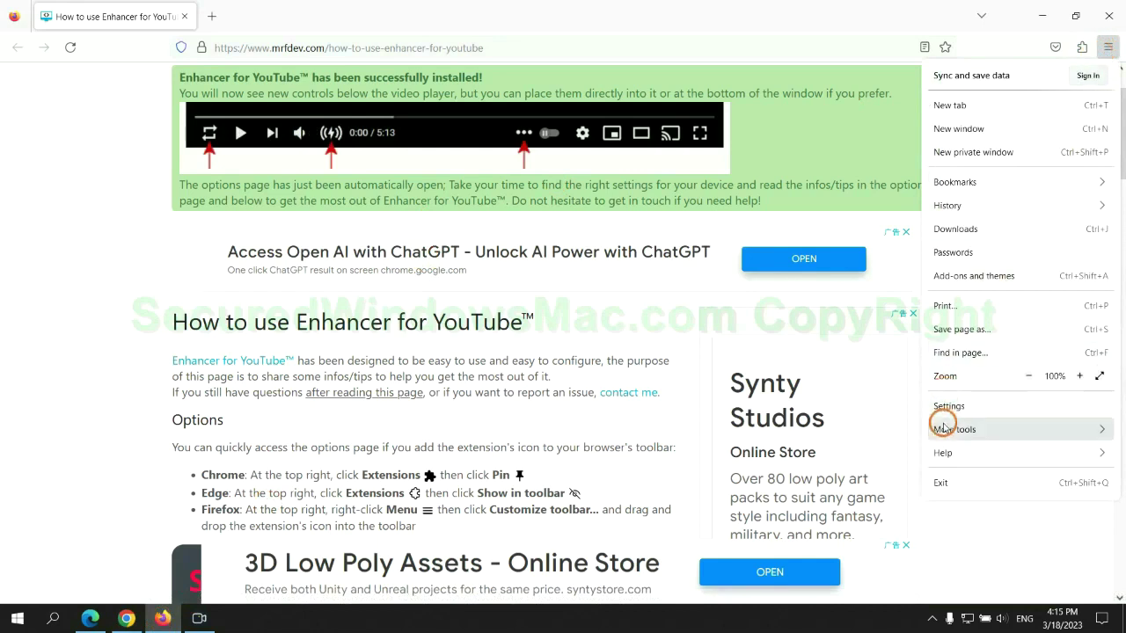
pyautogui.click(954, 450)
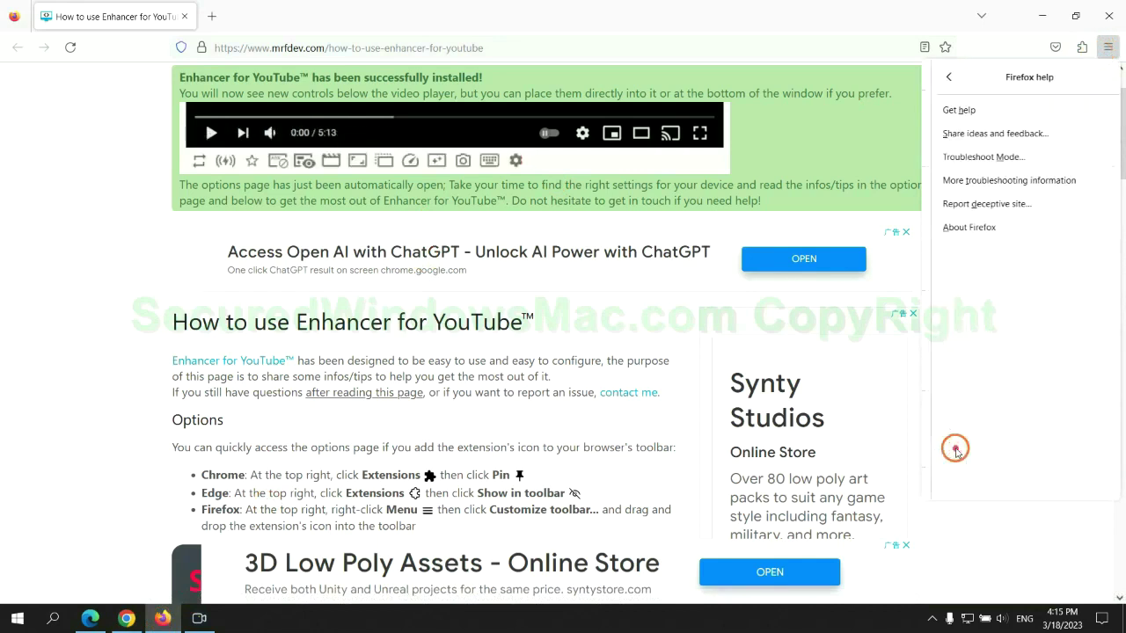
pyautogui.click(1003, 180)
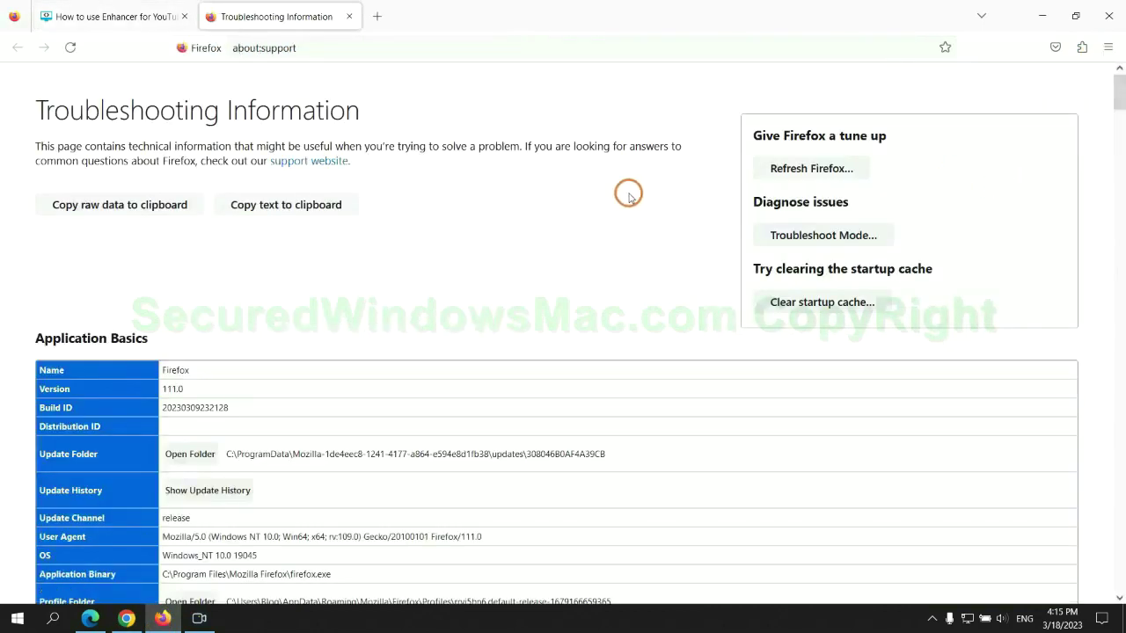
pyautogui.click(771, 168)
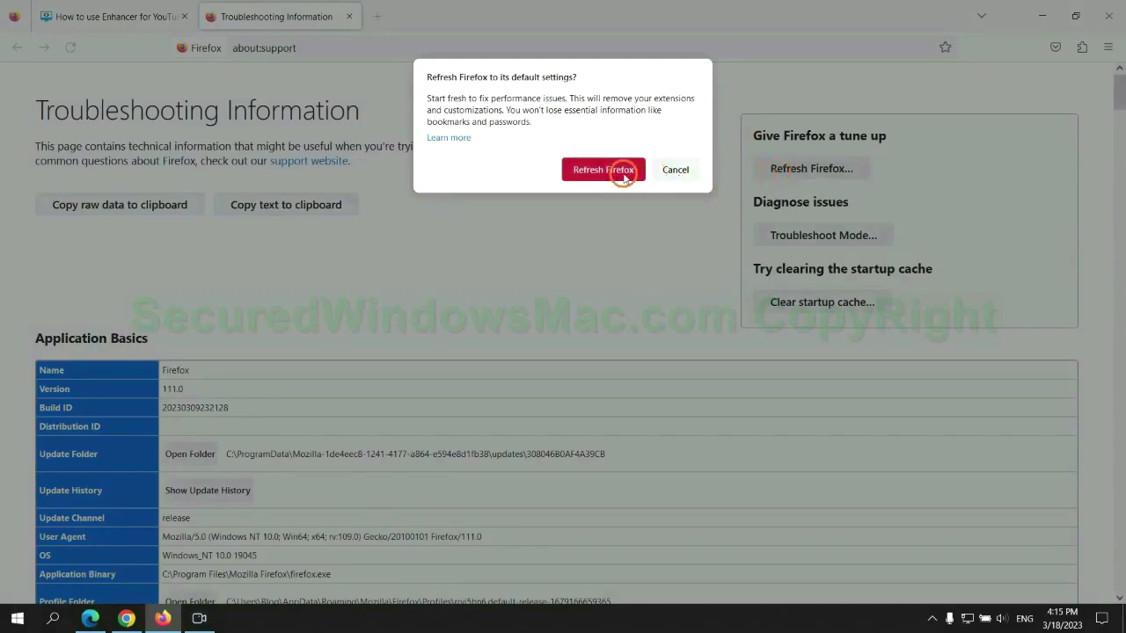
# Bring the Chrome window back to the front.
pyautogui.click(126, 618)
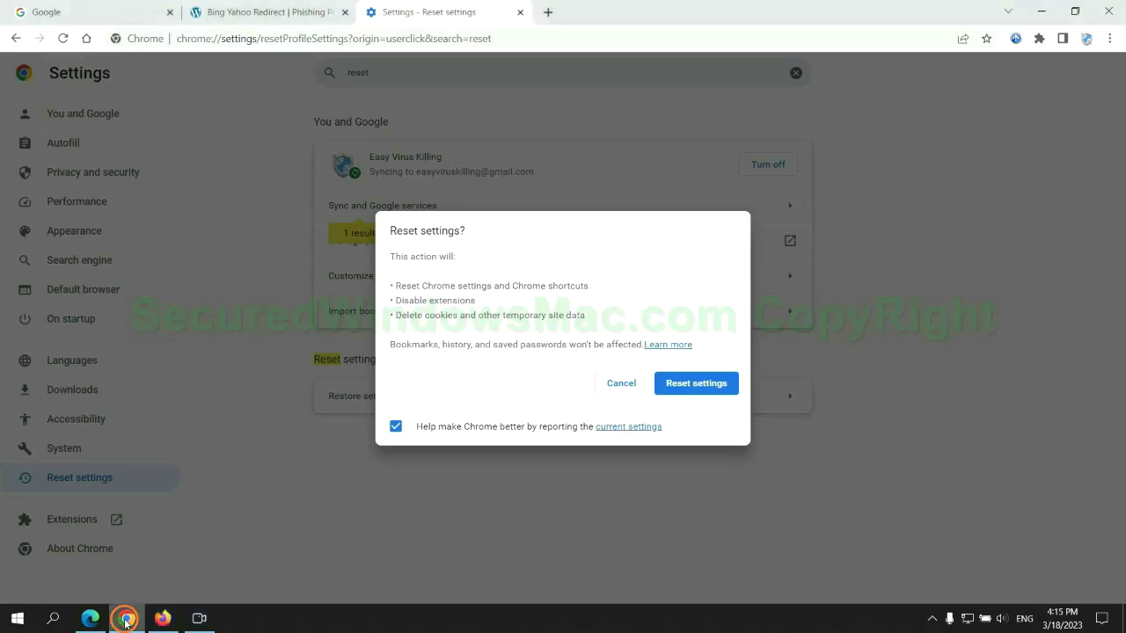